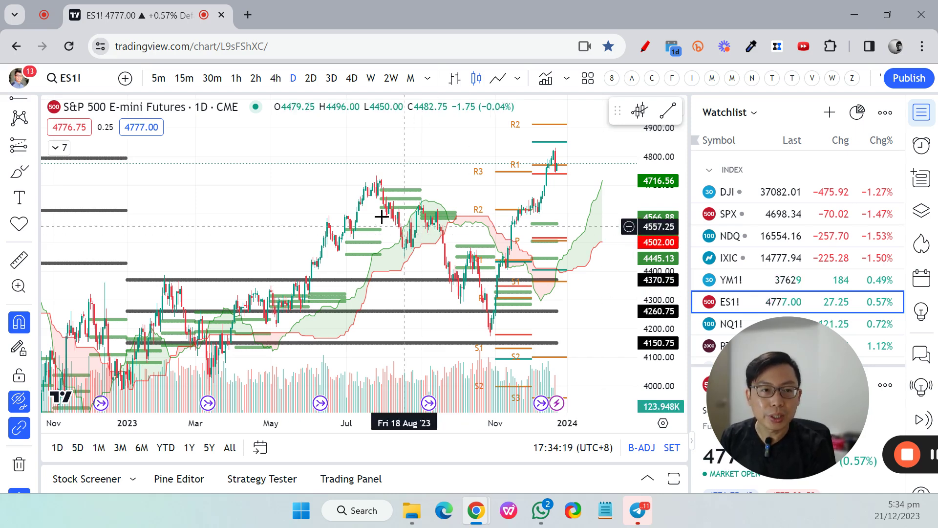
scroll(350, 180, left, 3)
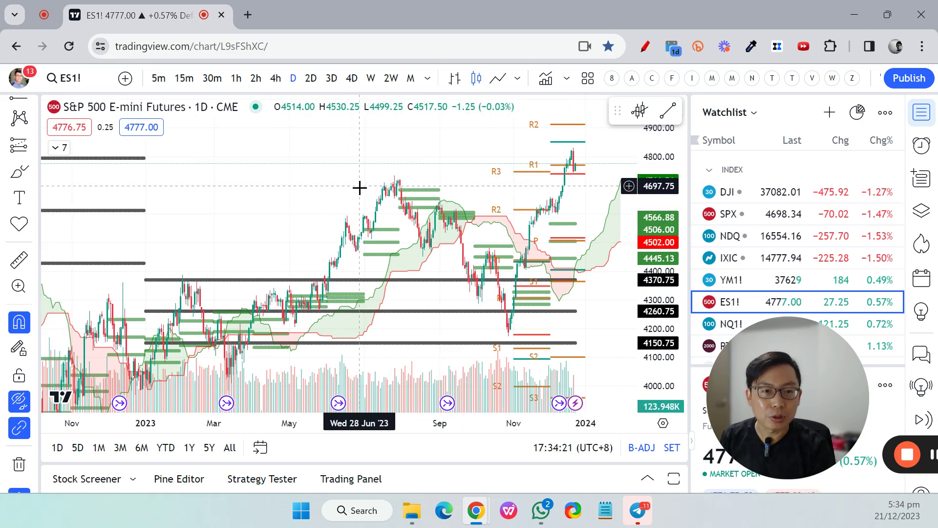
scroll(341, 155, up, 3)
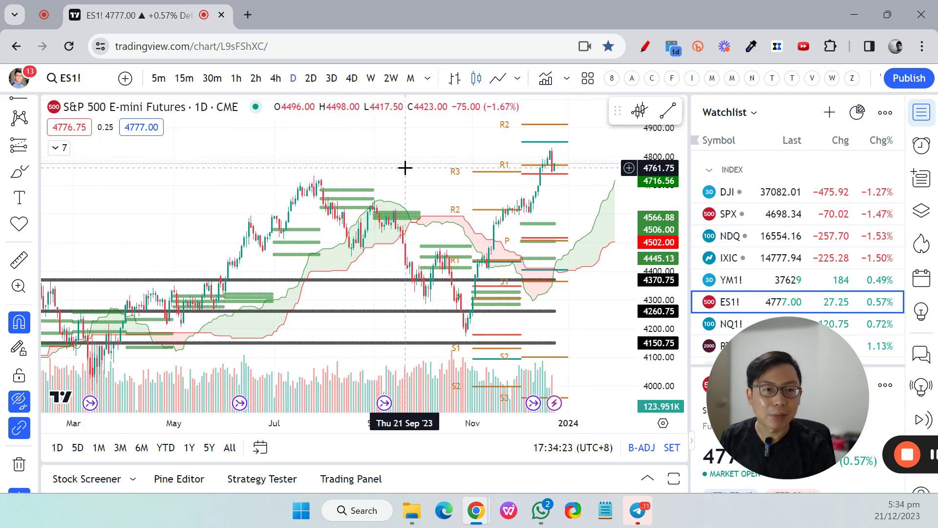
drag(404, 166, 401, 142)
scroll(400, 146, up, 3)
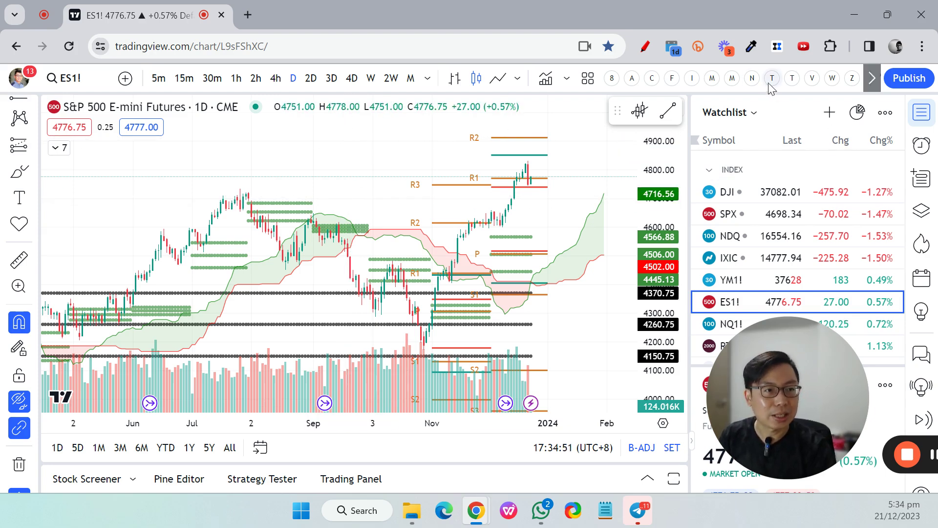
Remove the [SD]CPR, PivotStax.com Pivot Range, both Pivots, Vol and Ichimoku indicators from the ES1! daily chart.
click(755, 78)
click(56, 147)
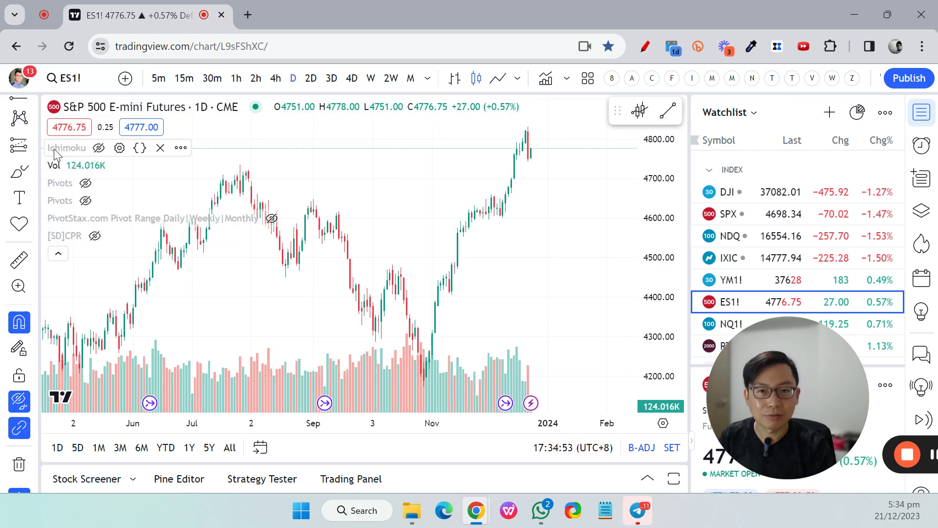
click(157, 236)
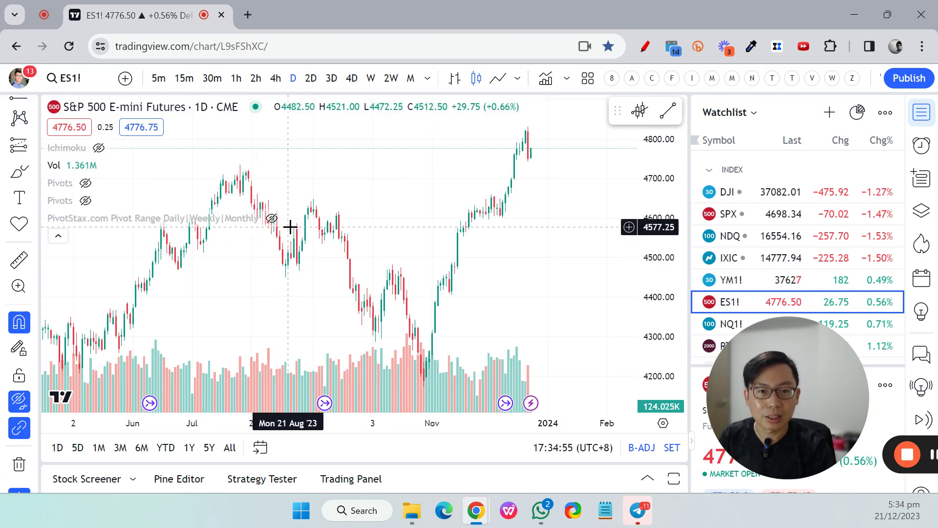
click(312, 218)
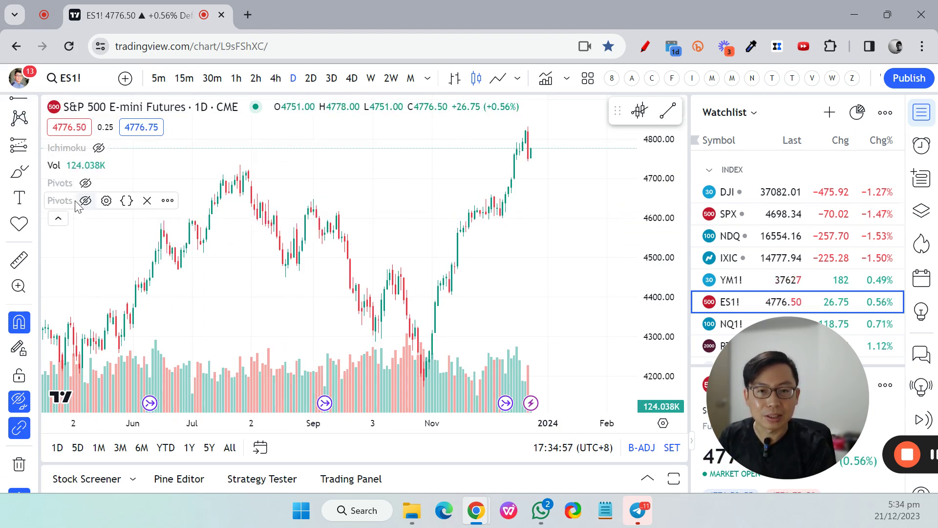
click(147, 200)
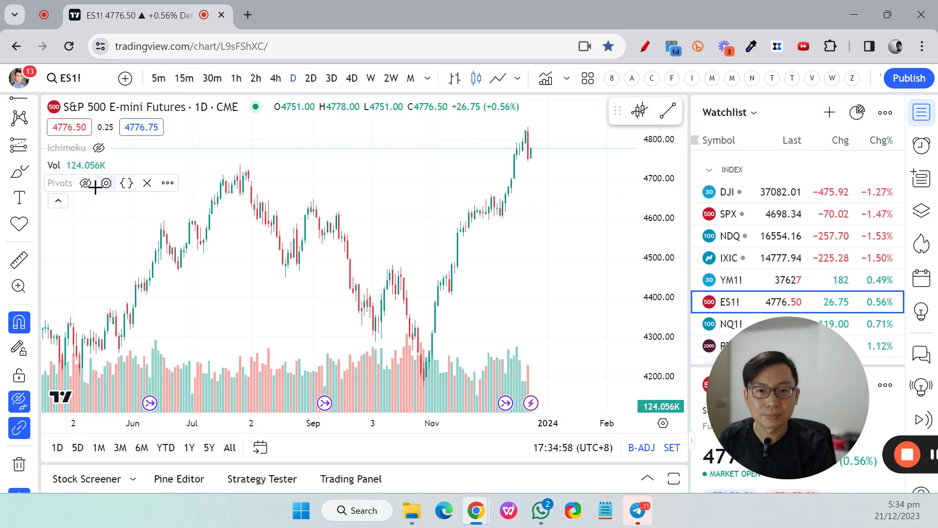
click(147, 183)
click(114, 165)
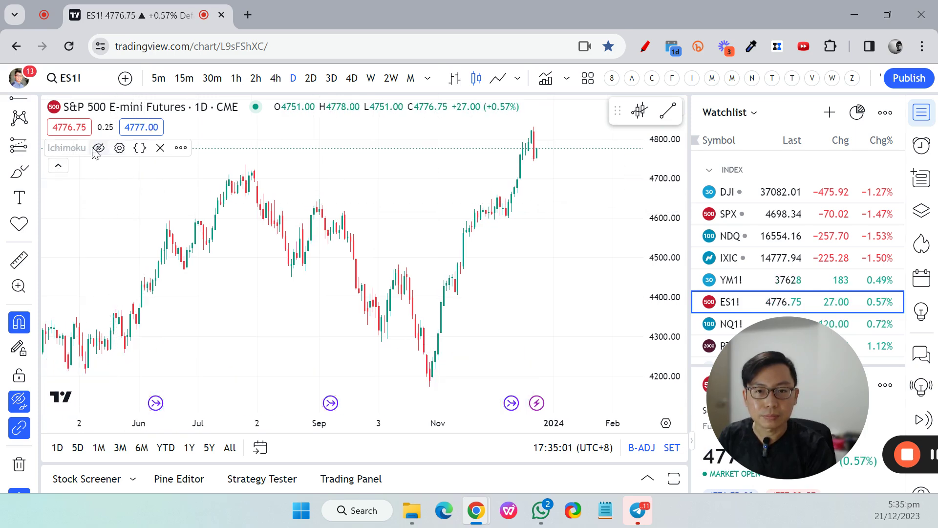
click(138, 147)
Search the indicator library for "ich" and add the Ichimoku Cloud indicator to the chart.
scroll(561, 178, left, 5)
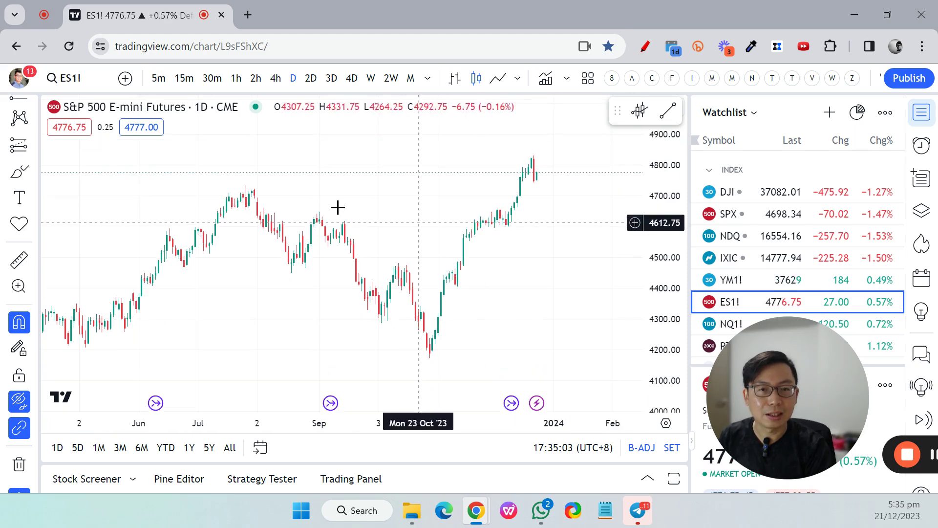
scroll(395, 185, up, 3)
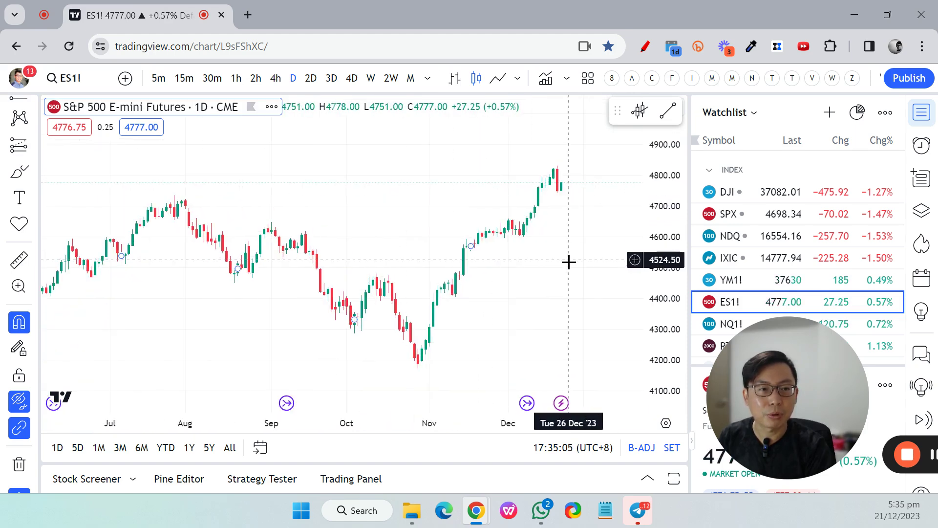
scroll(570, 262, right, 3)
scroll(541, 262, down, 1)
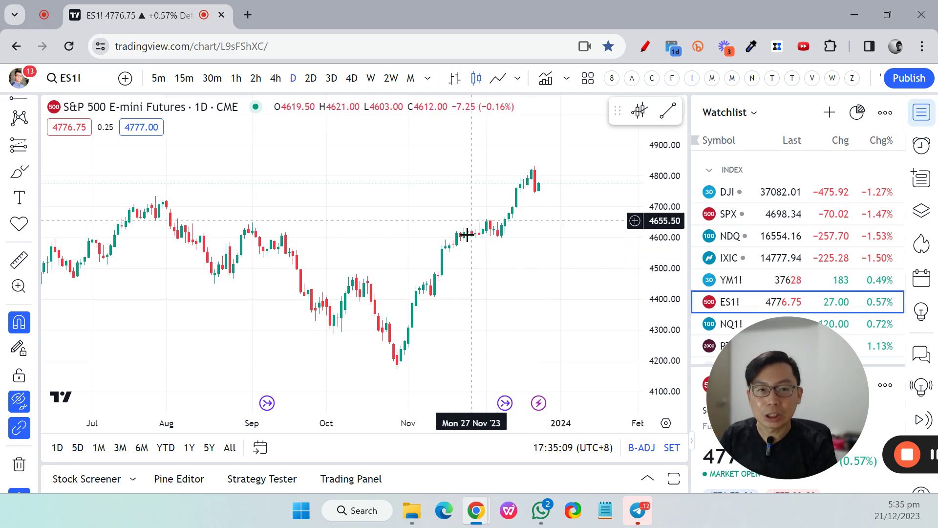
drag(431, 191, 438, 193)
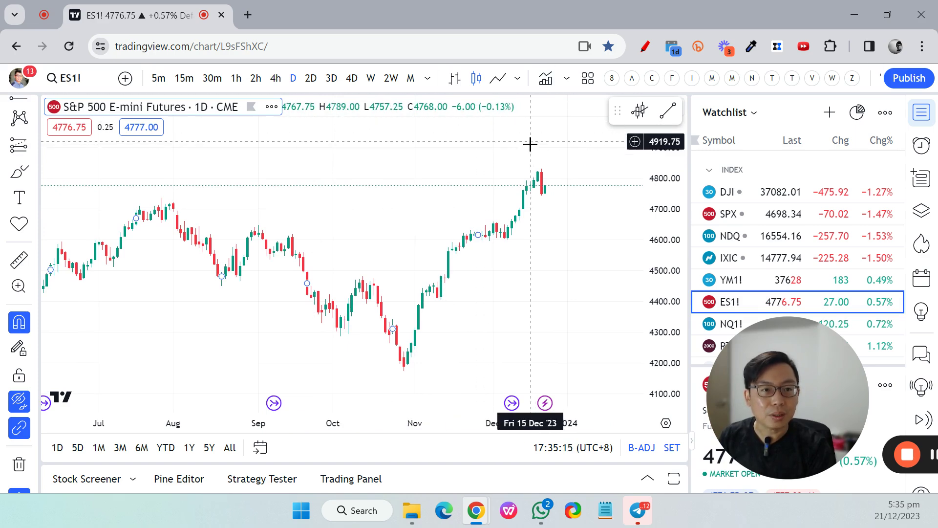
key(slash)
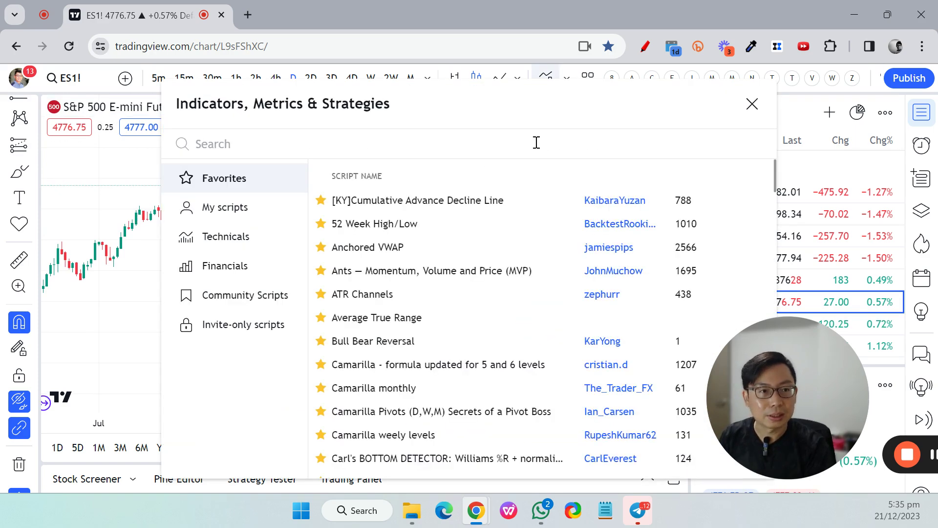
text(ich)
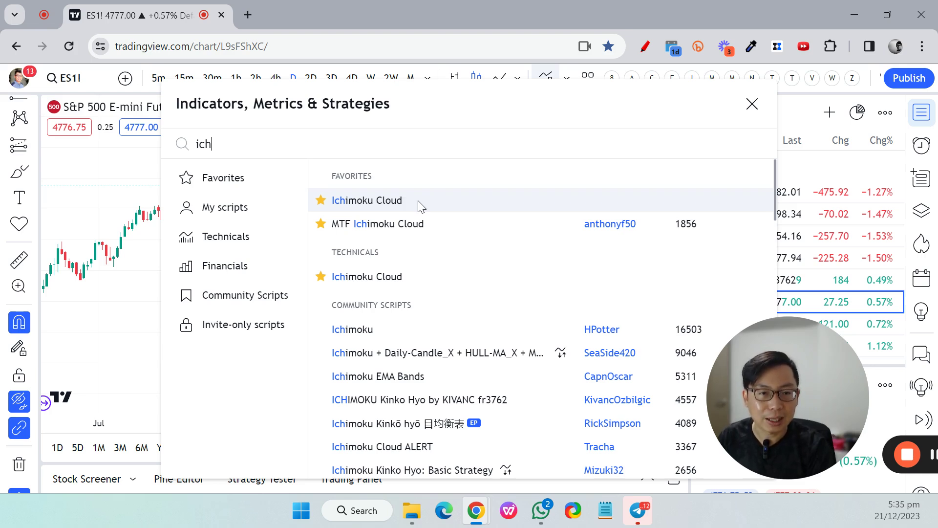
click(419, 203)
click(753, 104)
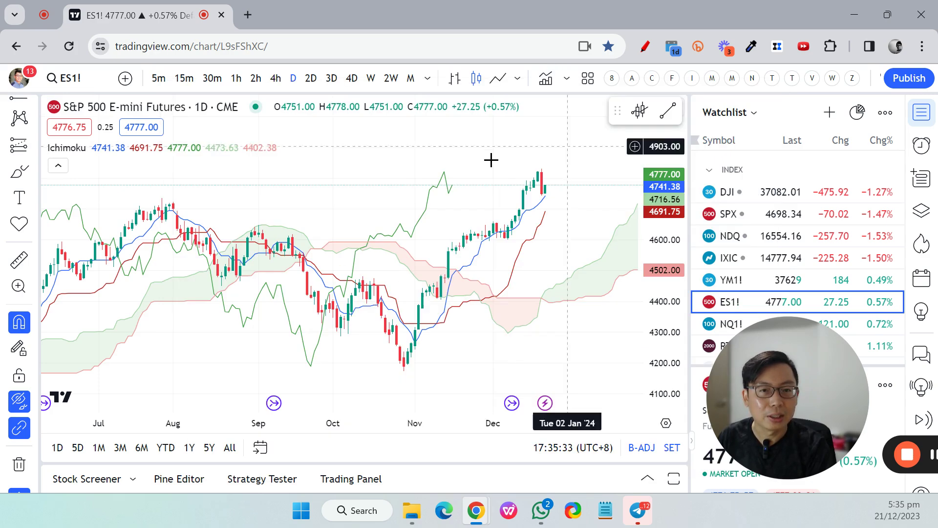
Turn off the Conversion Line, Base Line and Lagging Span in the Ichimoku indicator's style settings.
drag(331, 189, 362, 174)
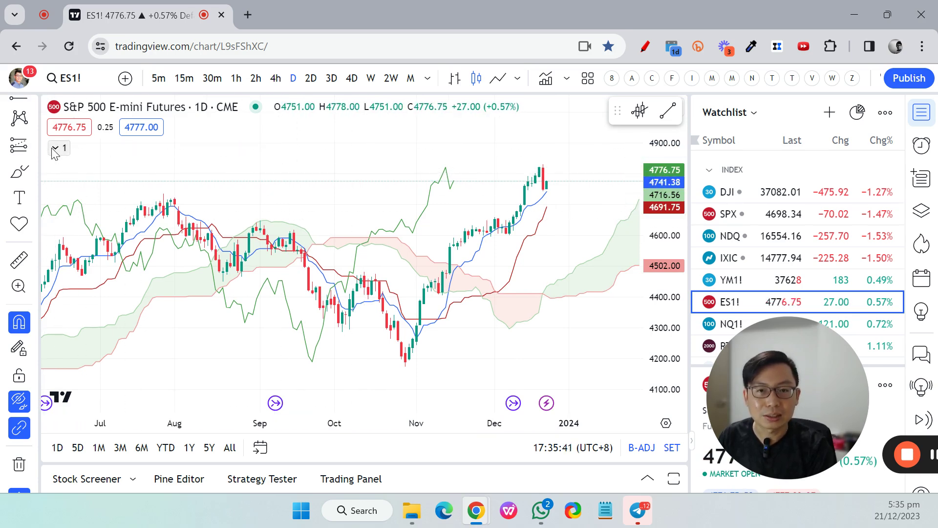
mouse_move(55, 153)
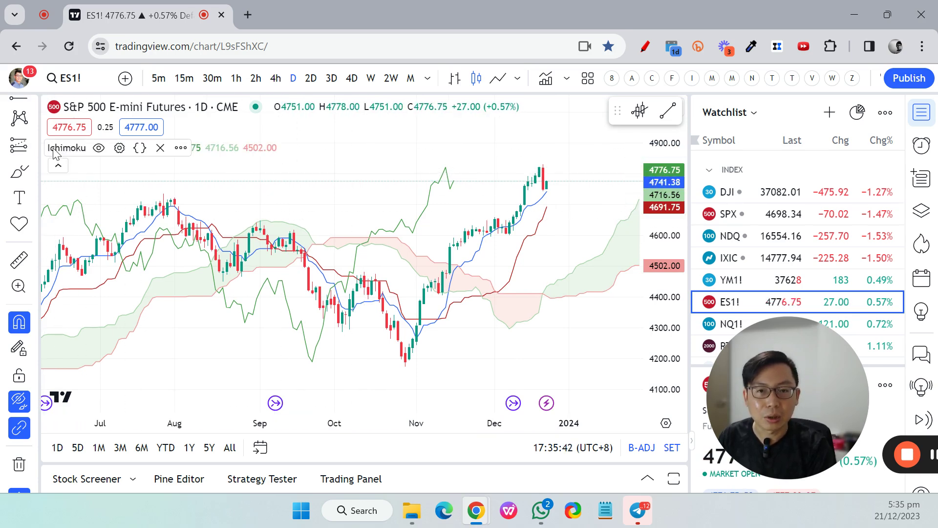
click(120, 149)
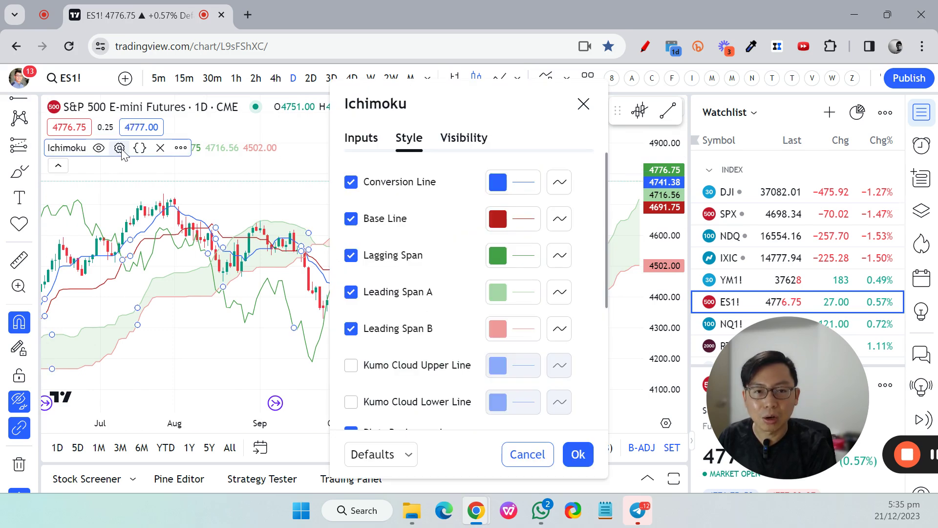
click(352, 183)
click(359, 226)
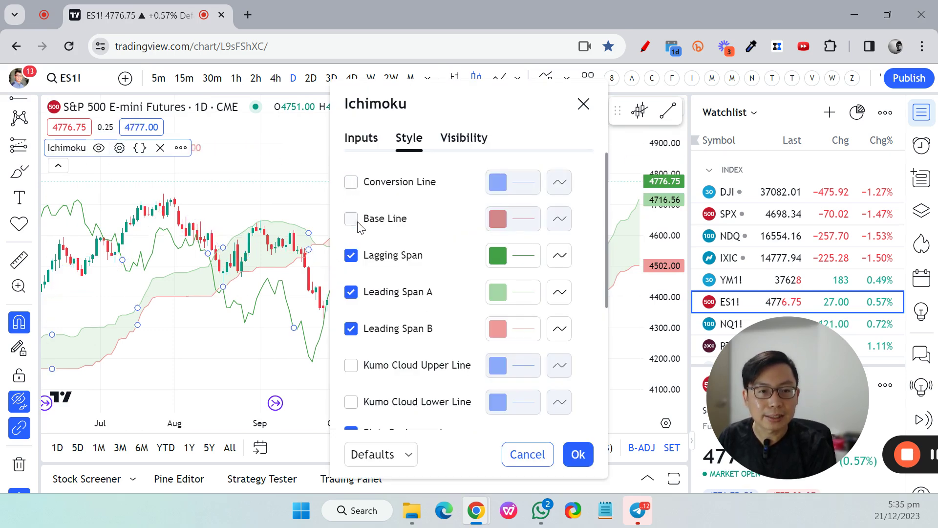
click(352, 256)
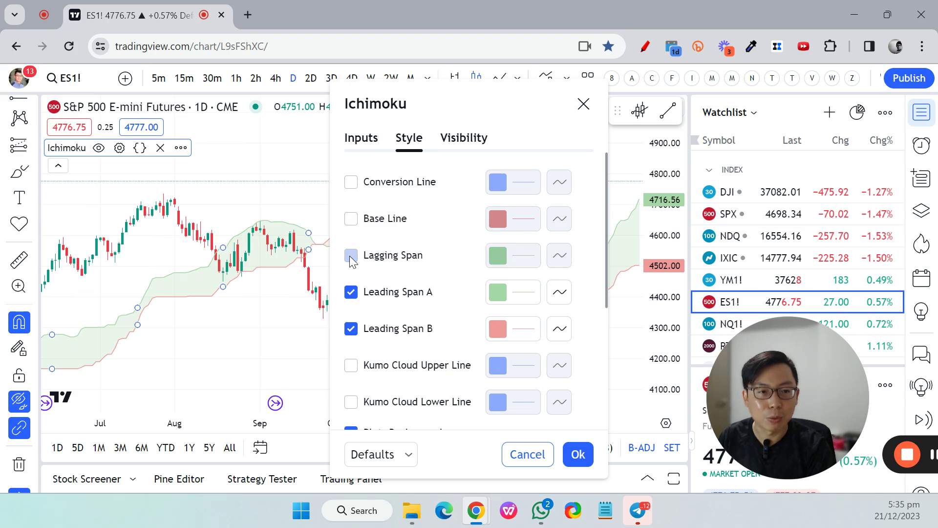
click(577, 454)
Search the indicator library for "central" and add the favourite "SD - Central Pivot Range - Daily Weekly Monthly" script to the chart.
scroll(408, 185, right, 3)
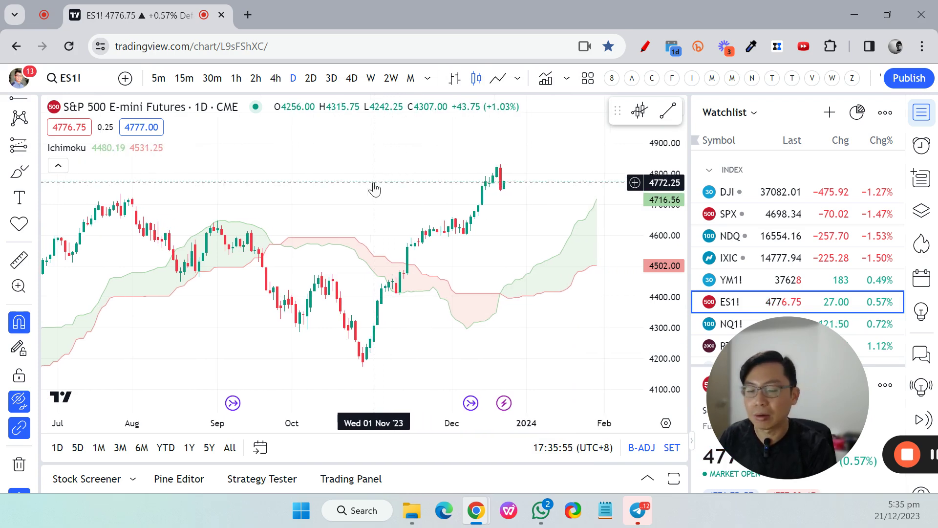
scroll(361, 195, down, 1)
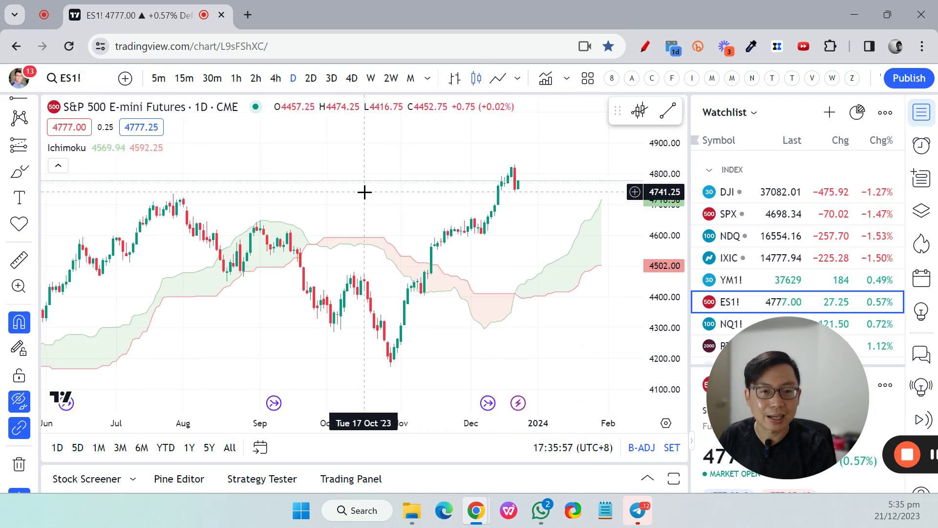
scroll(365, 191, up, 2)
mouse_move(366, 188)
mouse_down()
mouse_move(383, 193)
mouse_move(369, 192)
mouse_up()
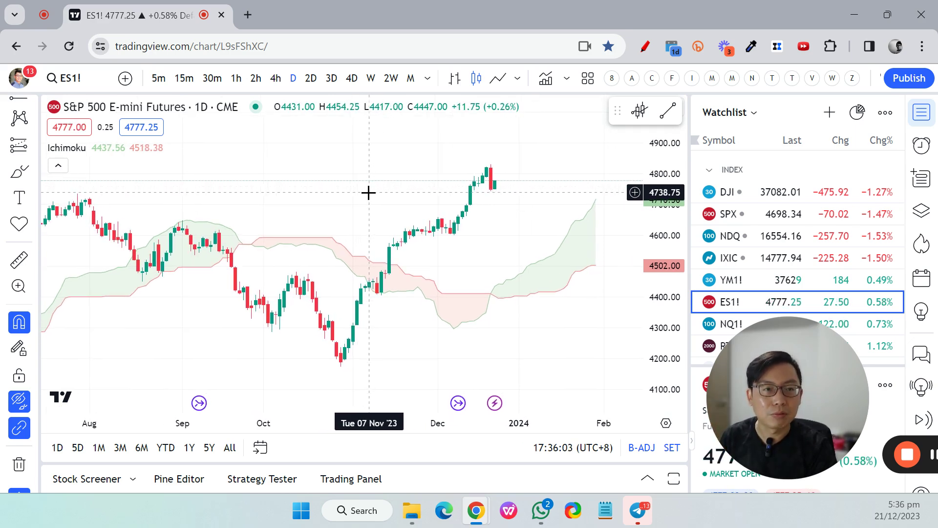
click(546, 78)
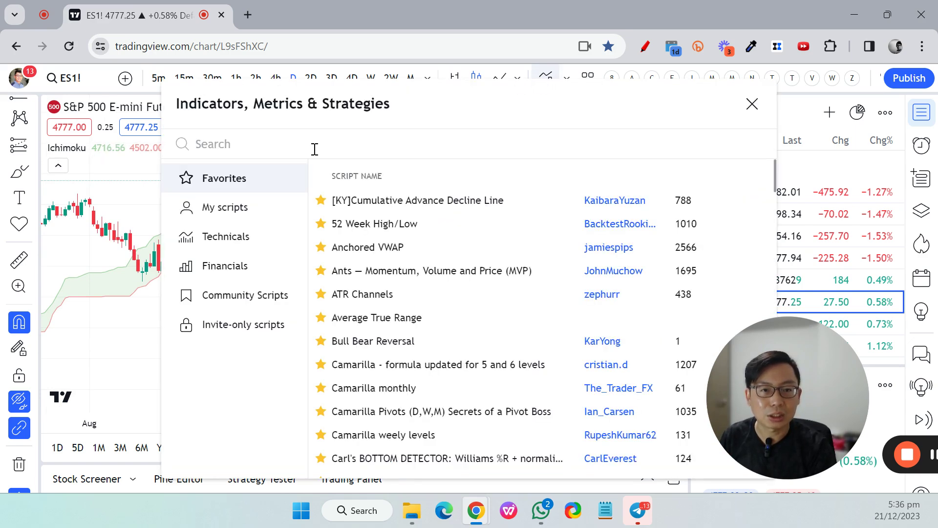
text(central)
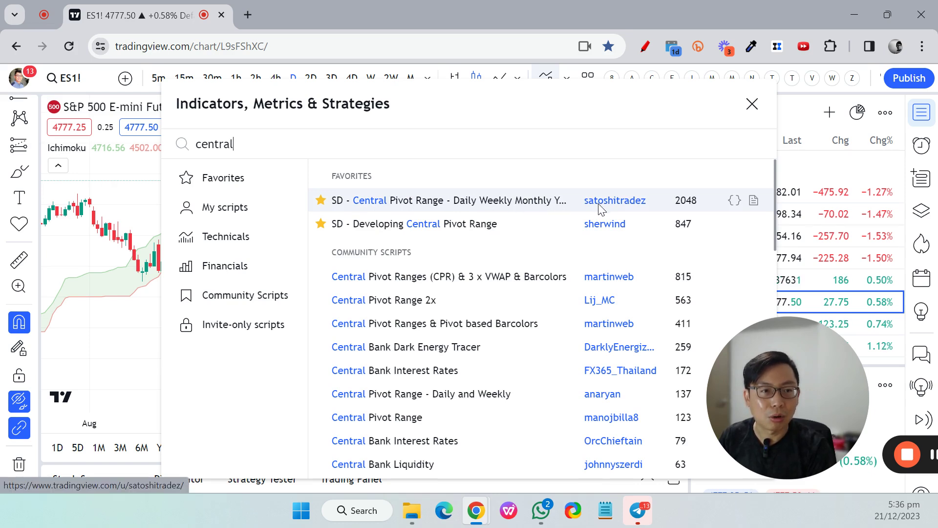
click(528, 207)
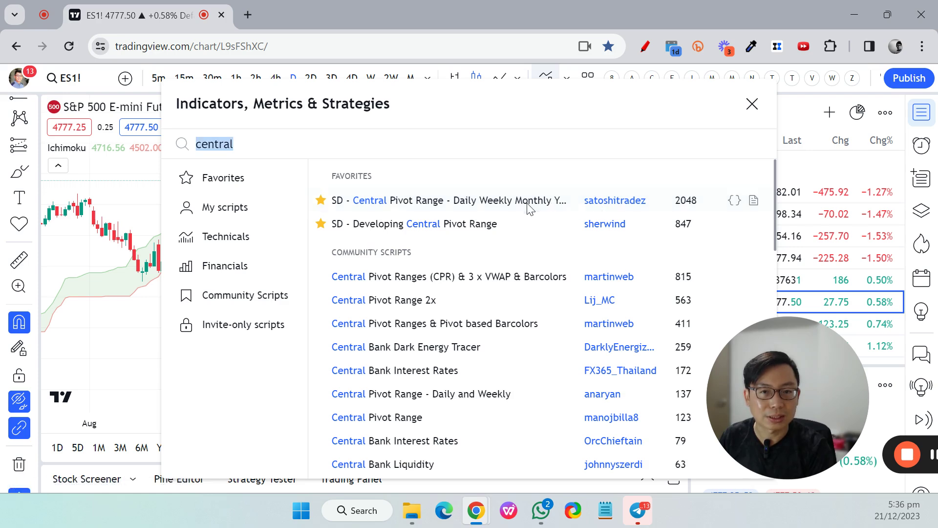
click(751, 102)
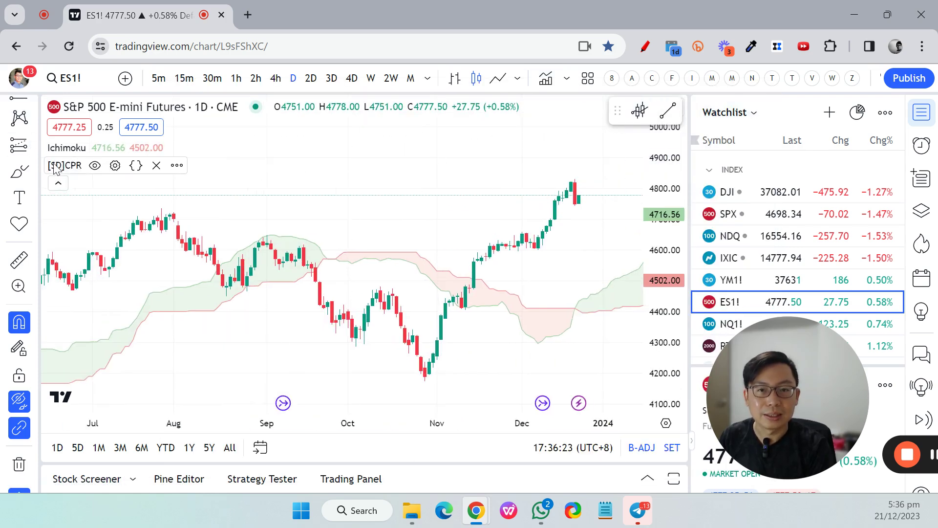
Turn off the Daily and Weekly TC, PP and BC lines in the [SD]CPR indicator's style settings.
click(115, 166)
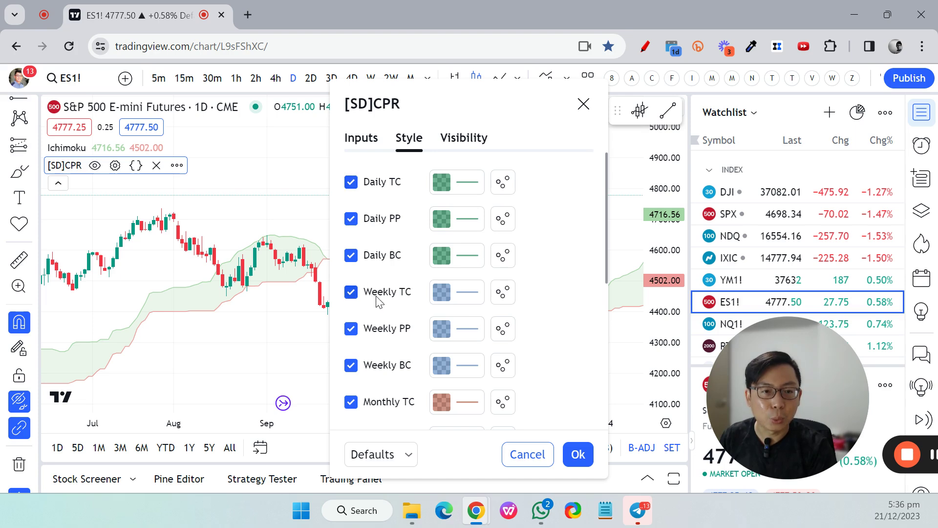
scroll(391, 318, down, 5)
scroll(401, 337, up, 5)
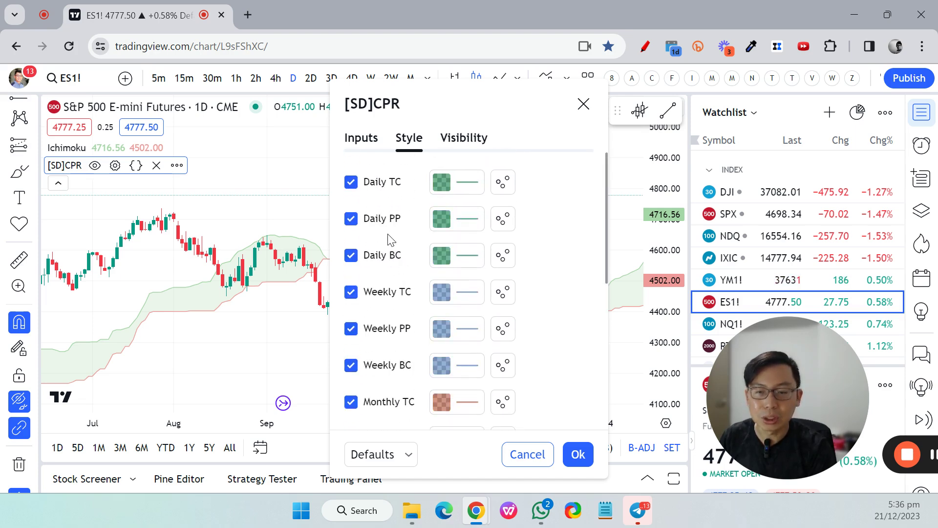
click(353, 182)
click(354, 219)
click(356, 254)
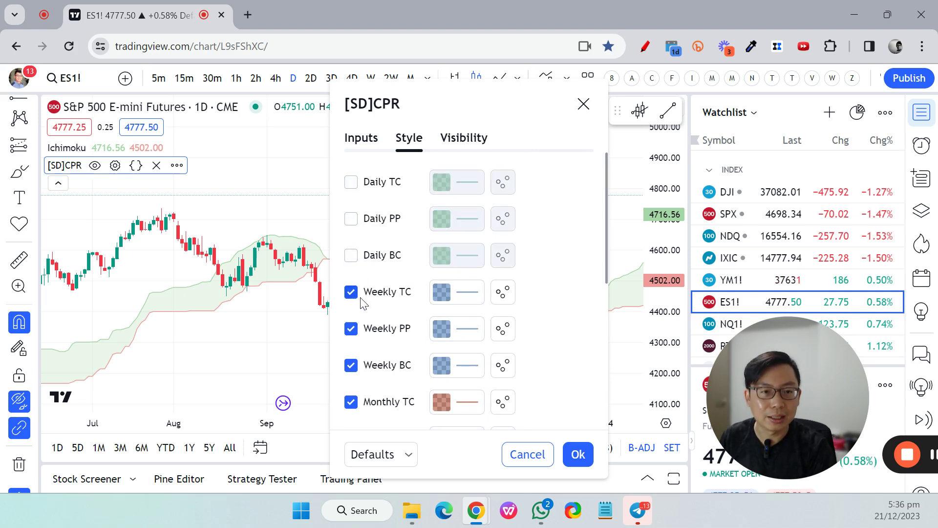
click(351, 293)
click(352, 328)
click(352, 365)
Recolour the Monthly TC, PP and BC lines of the [SD]CPR indicator dark green.
scroll(383, 303, down, 3)
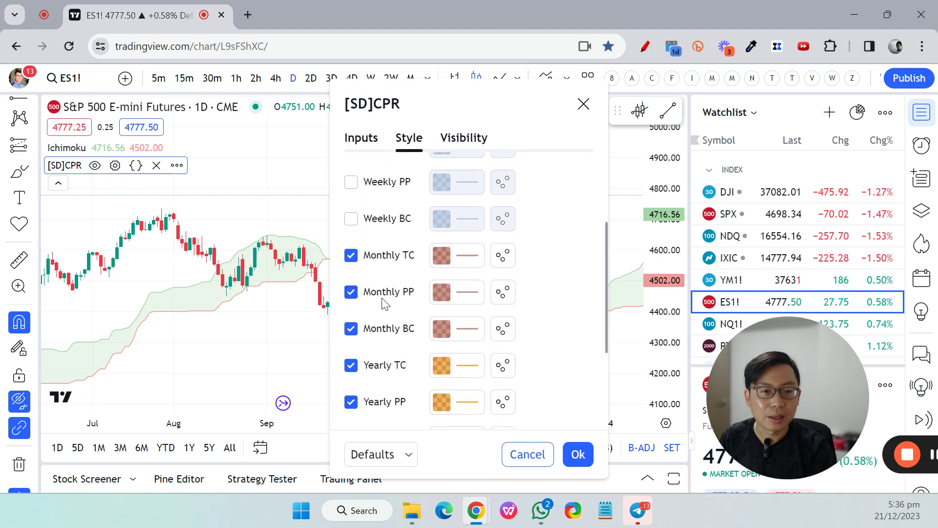
scroll(384, 303, down, 2)
scroll(373, 275, up, 2)
scroll(371, 268, down, 2)
scroll(378, 248, up, 2)
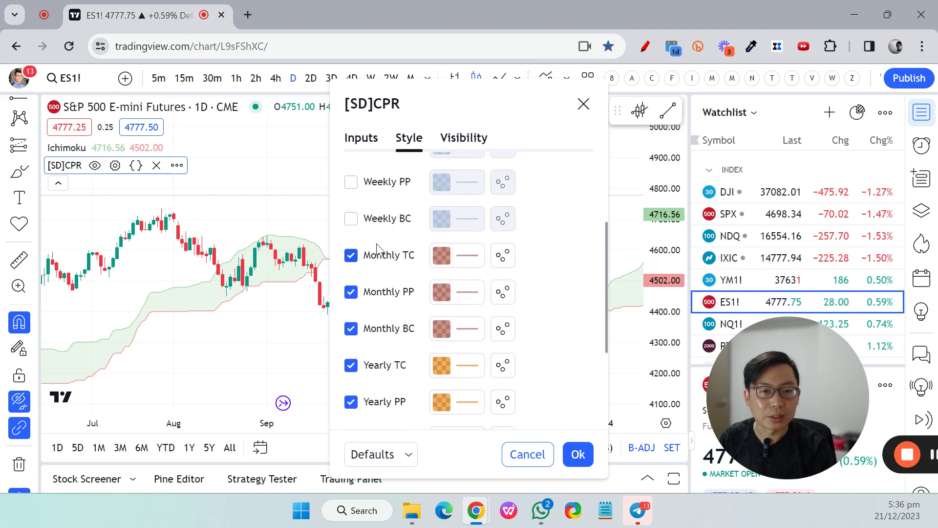
scroll(377, 248, down, 2)
scroll(394, 290, up, 1)
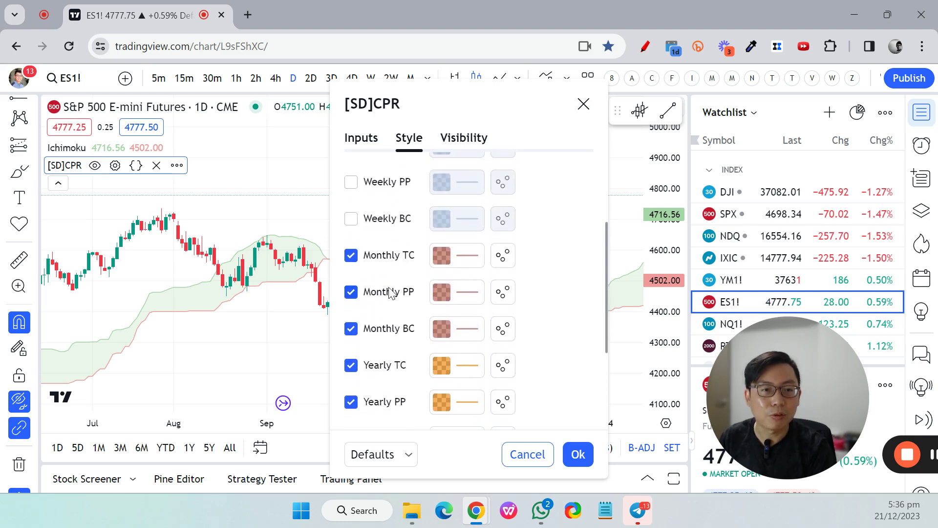
click(444, 256)
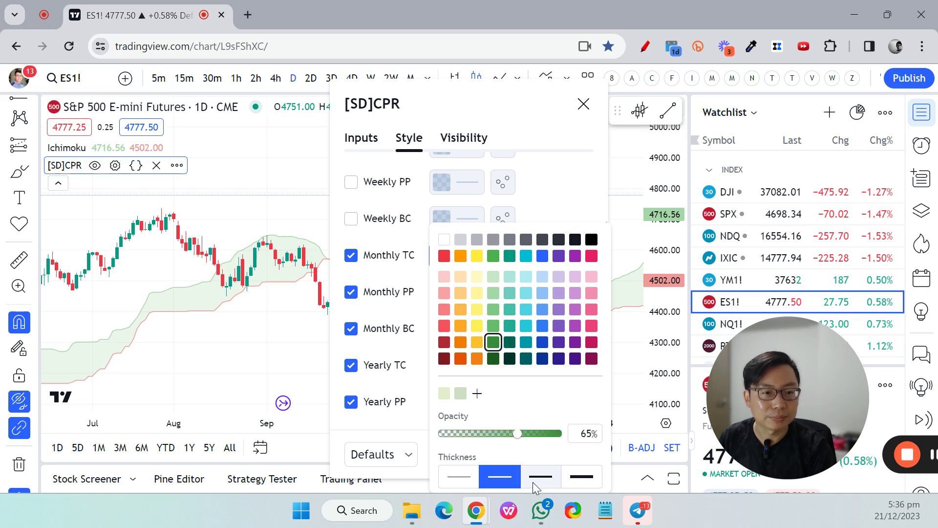
click(452, 288)
click(464, 295)
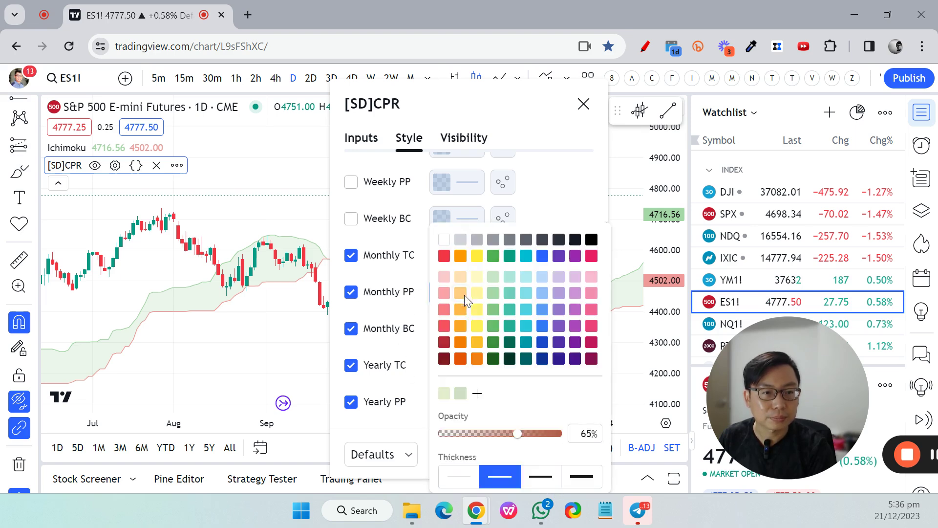
click(492, 345)
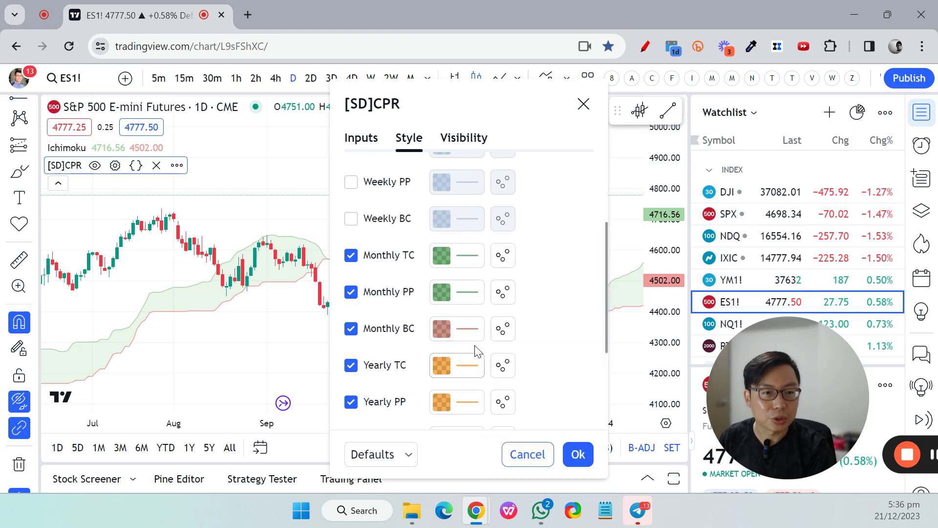
click(471, 333)
click(500, 345)
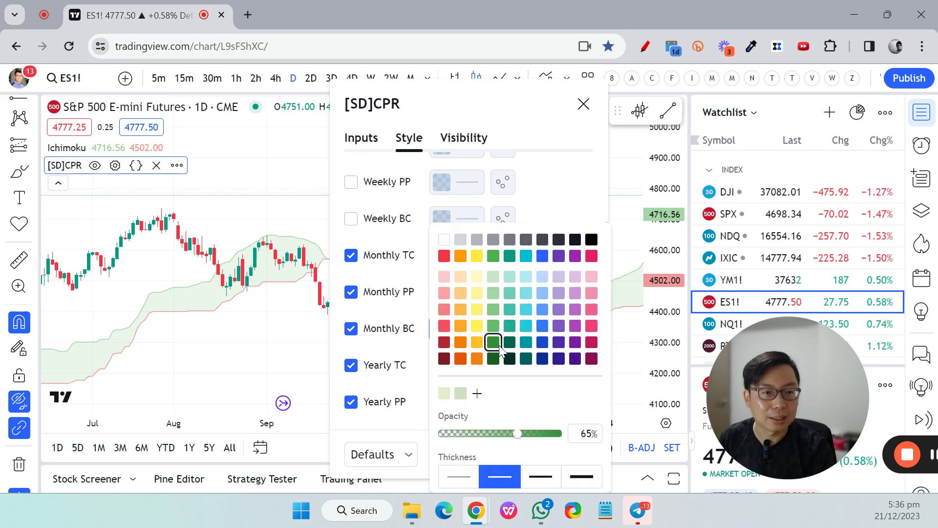
click(394, 305)
Recolour the Yearly TC, PP and BC lines of the [SD]CPR indicator black, keeping all three enabled.
scroll(419, 294, down, 2)
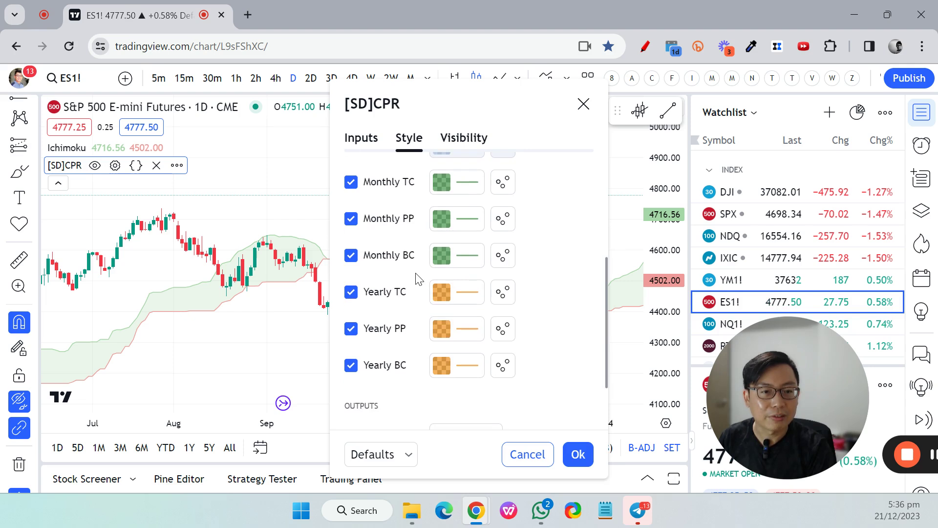
click(441, 292)
click(591, 239)
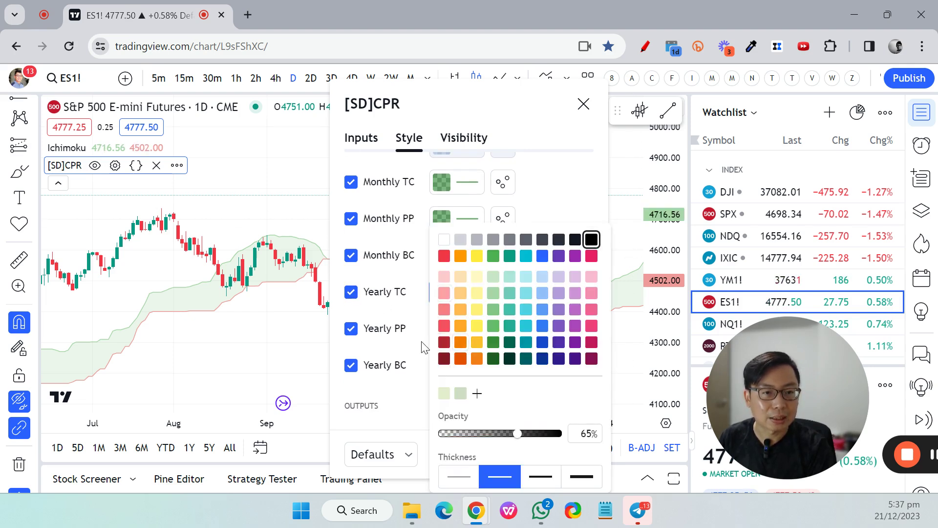
click(423, 343)
click(442, 328)
click(591, 239)
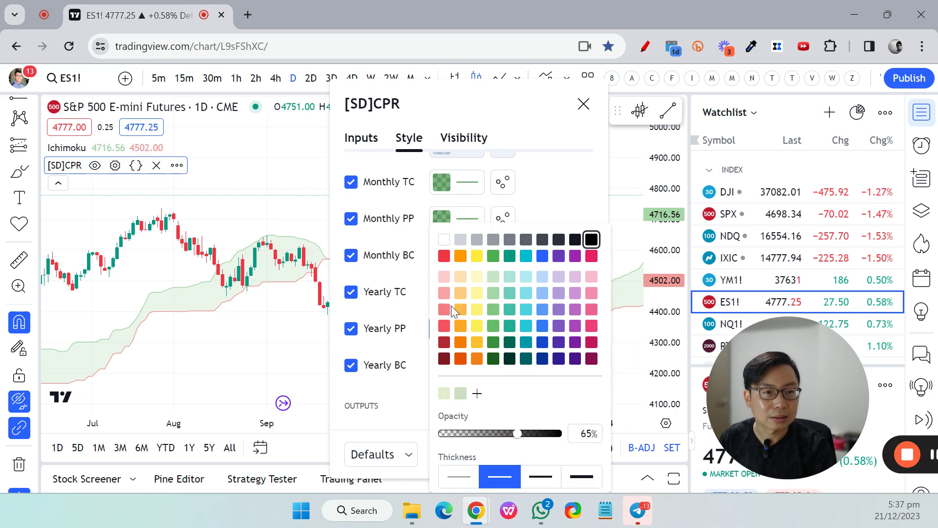
click(401, 343)
click(351, 329)
click(448, 360)
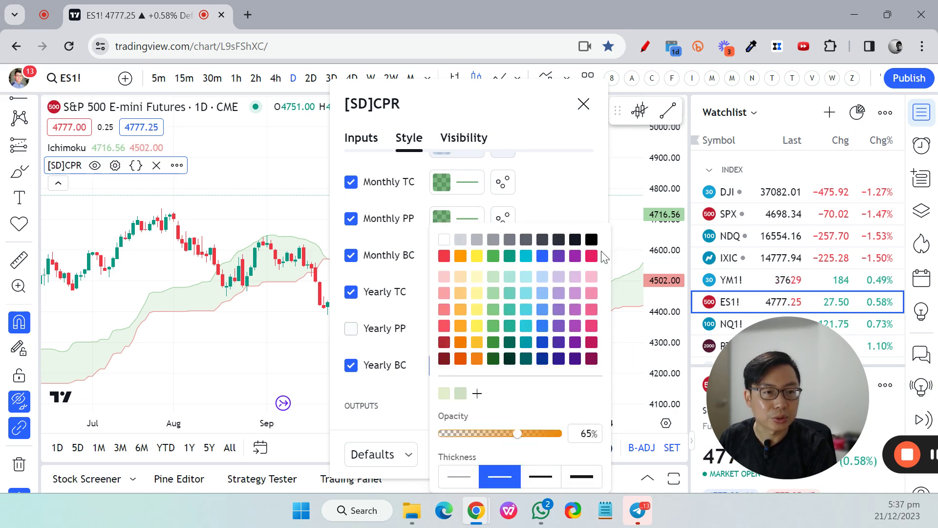
click(591, 239)
click(423, 315)
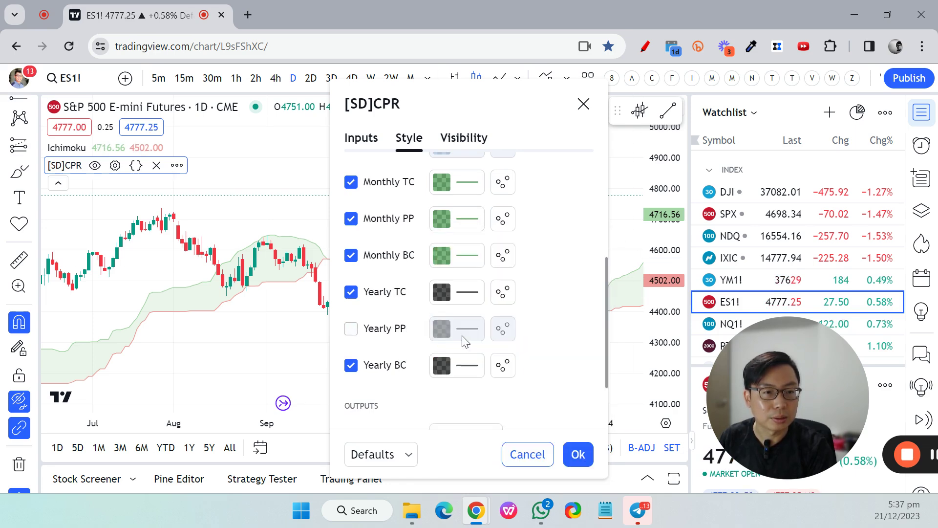
click(370, 333)
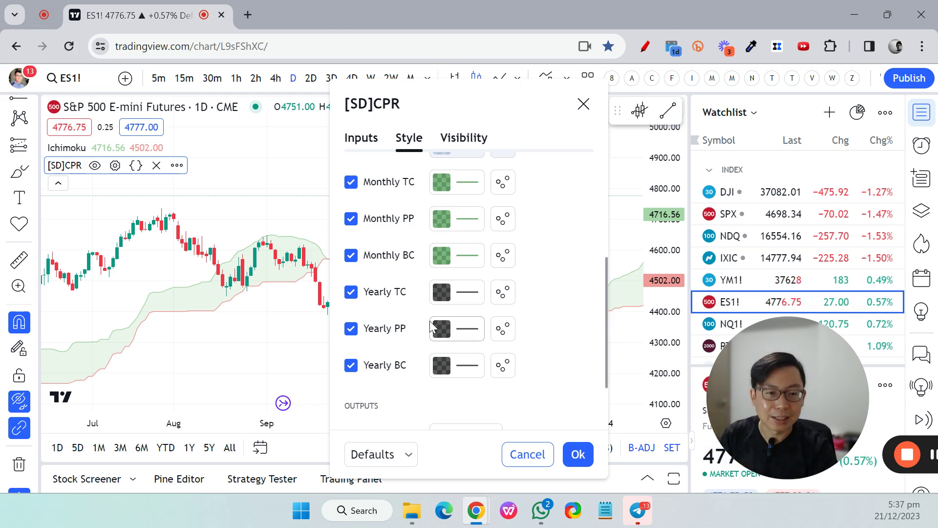
Set the [SD]CPR inputs to 0 daily, 12 monthly and 12 yearly CPRs back and apply the settings.
scroll(494, 212, up, 5)
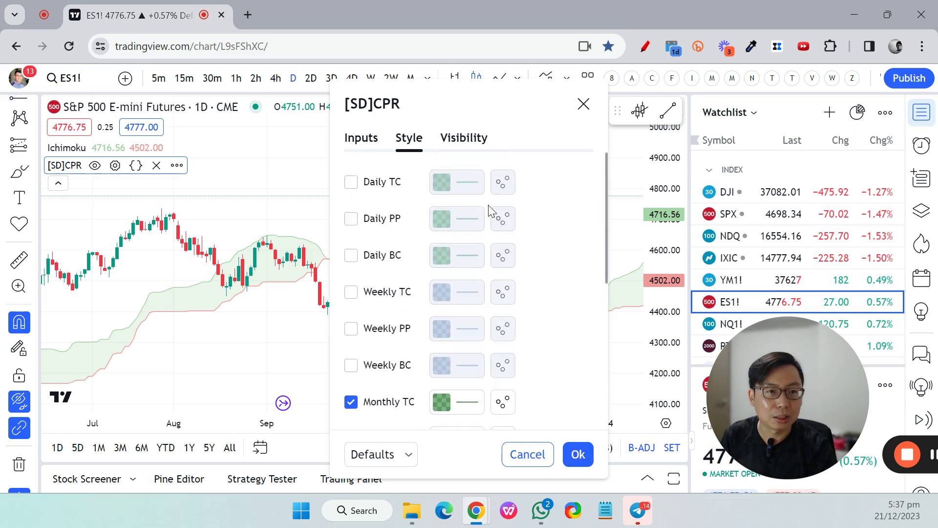
click(462, 138)
click(416, 139)
click(371, 142)
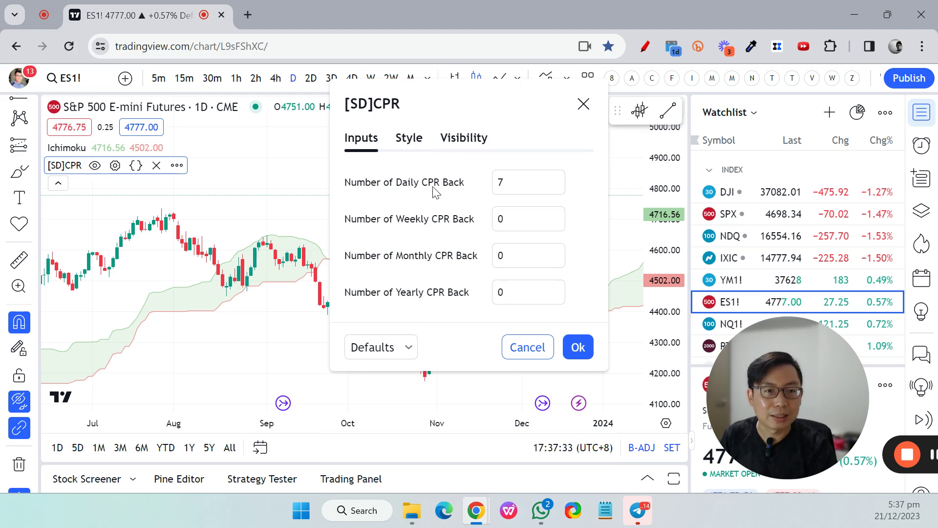
click(523, 185)
key(BackSpace)
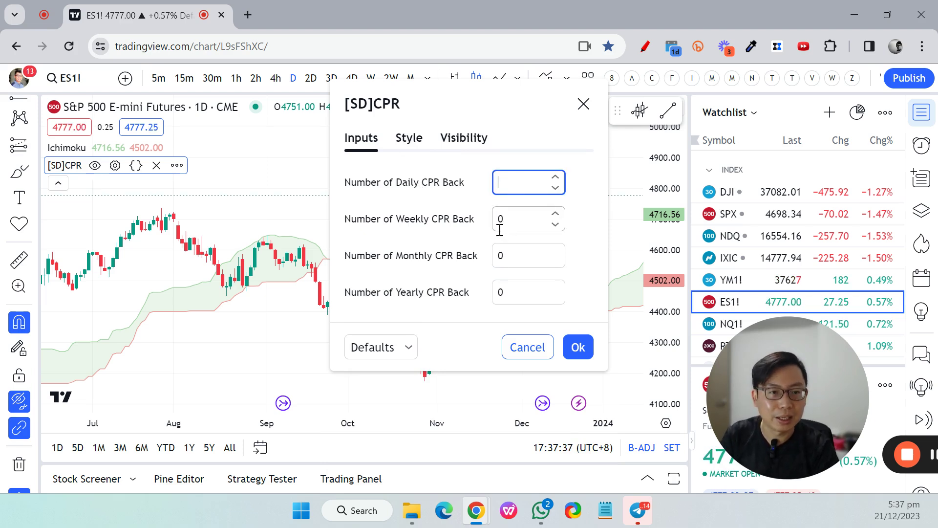
click(501, 261)
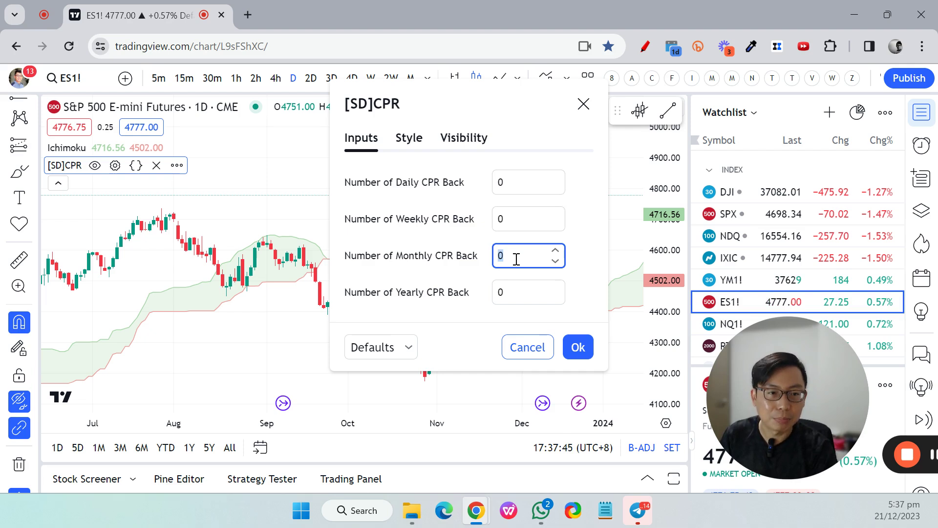
click(497, 296)
double_click(496, 296)
text(12)
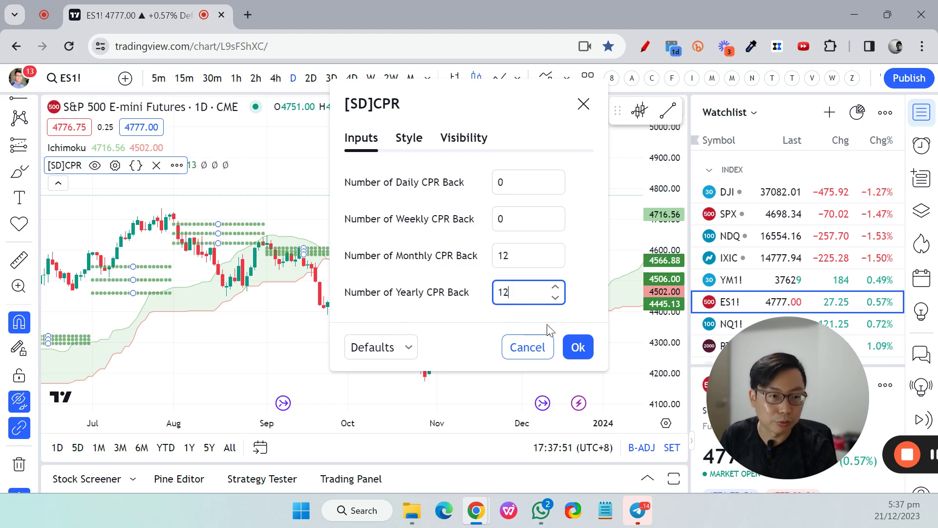
click(578, 348)
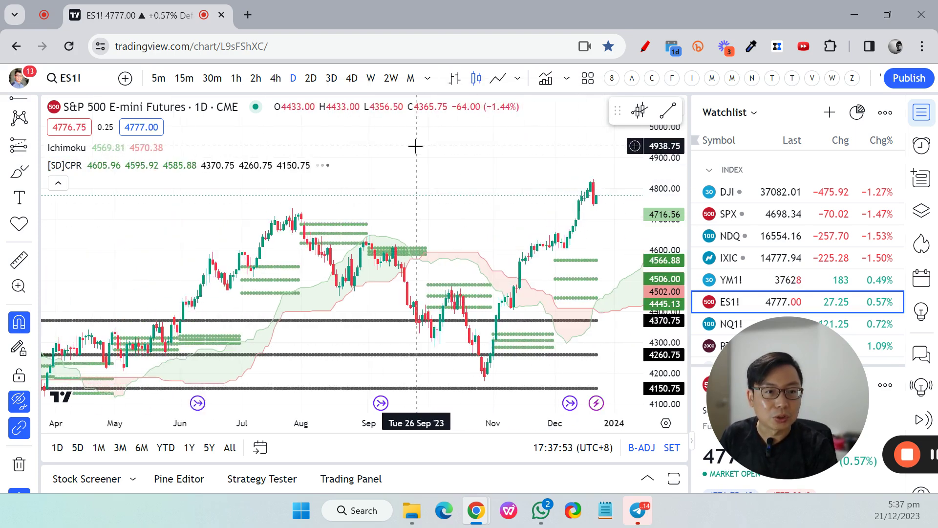
Examine the monthly and yearly CPR levels against price across the ES1! daily chart.
scroll(418, 156, up, 3)
scroll(479, 185, down, 4)
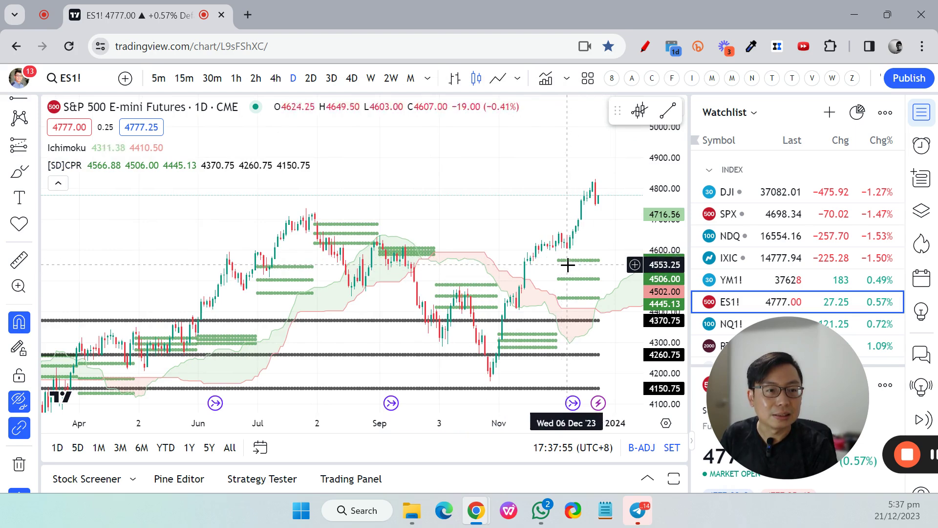
scroll(428, 182, up, 4)
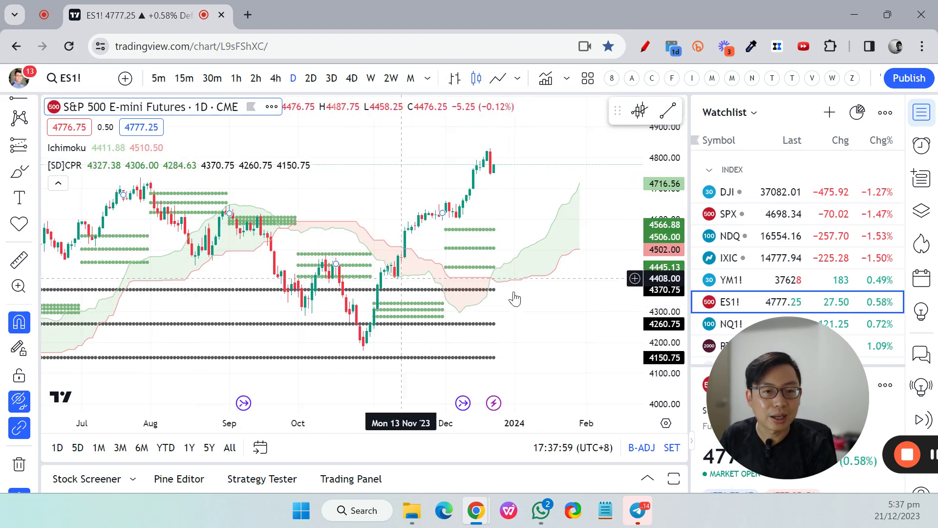
scroll(515, 299, down, 3)
scroll(383, 307, down, 2)
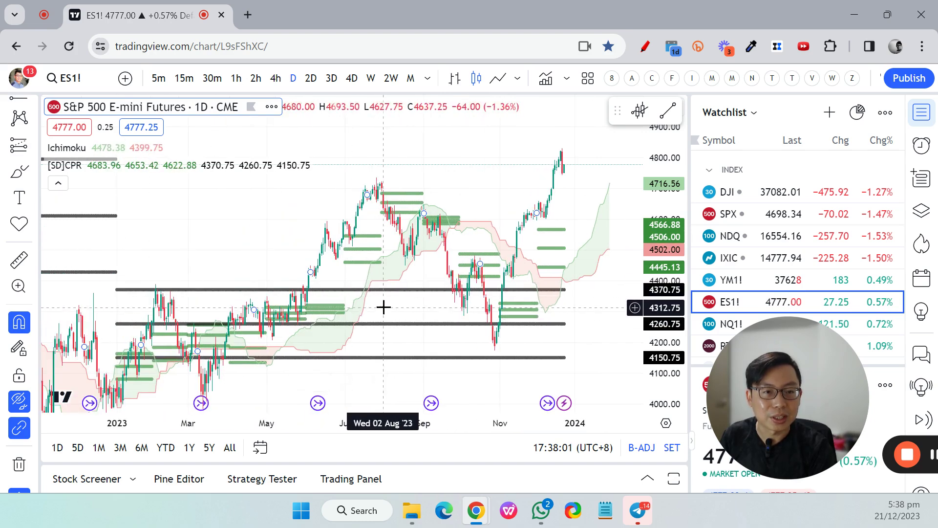
scroll(383, 306, up, 1)
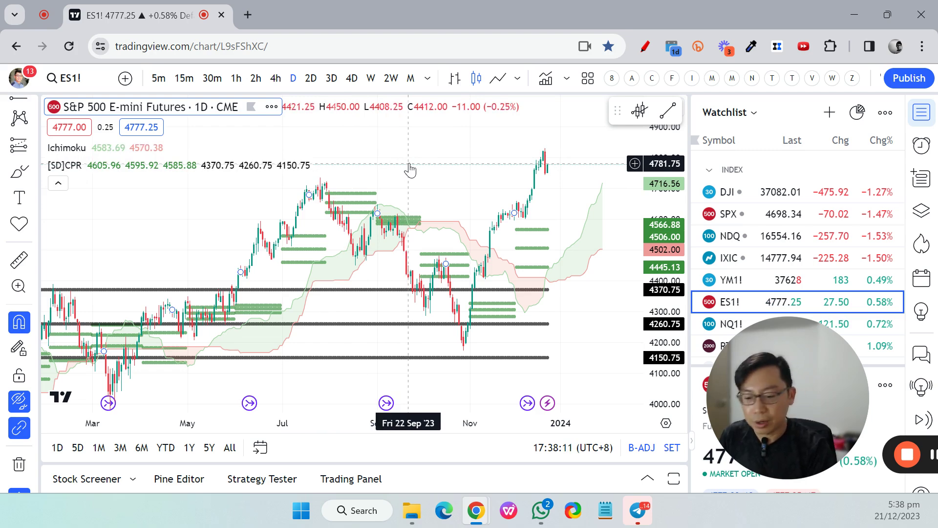
Search the indicator library for "pivot" and add the Pivot Points Standard indicator to the chart.
click(545, 79)
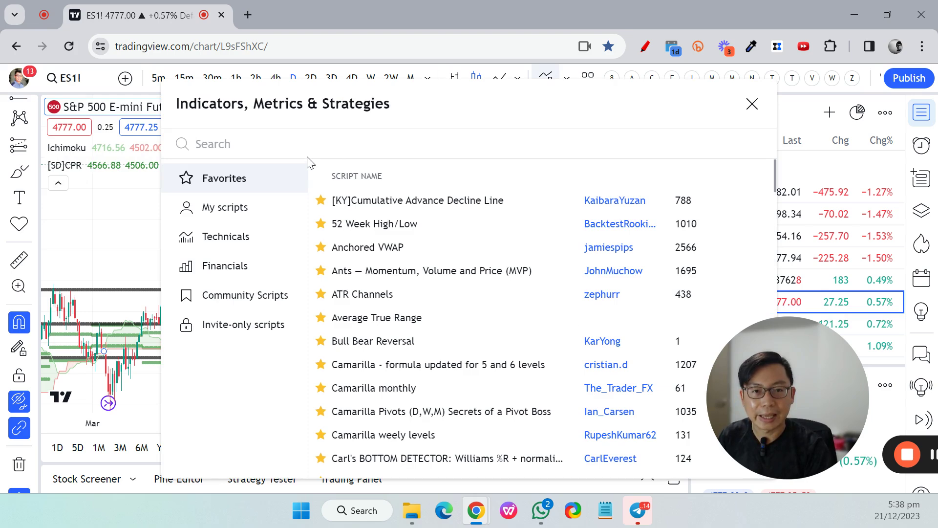
text(pivot)
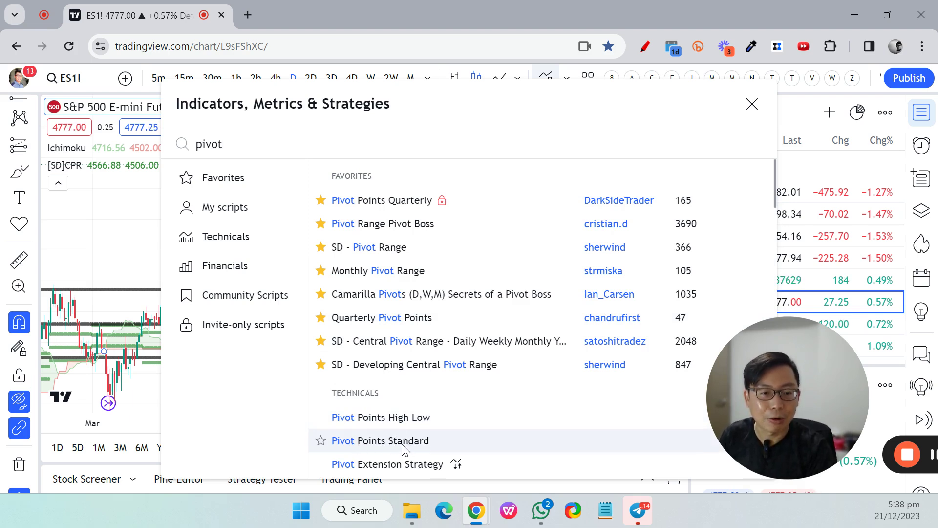
click(430, 442)
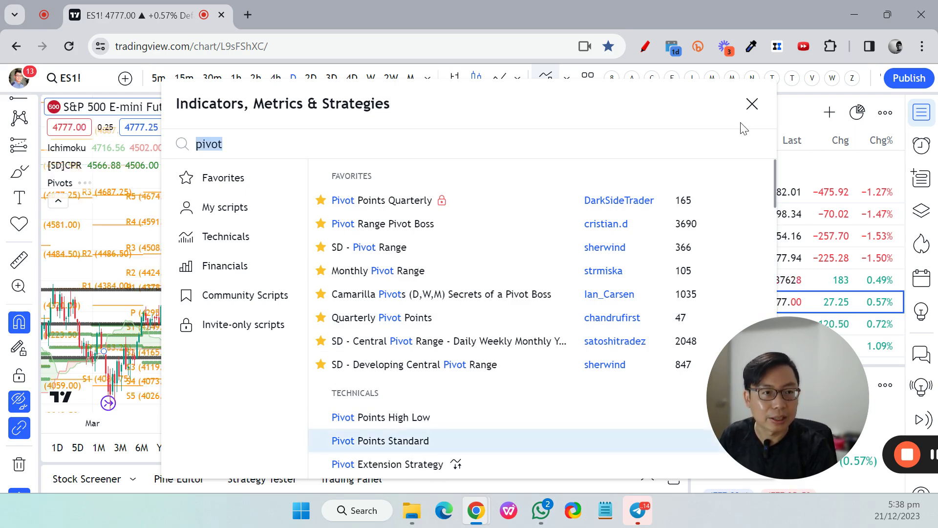
click(753, 104)
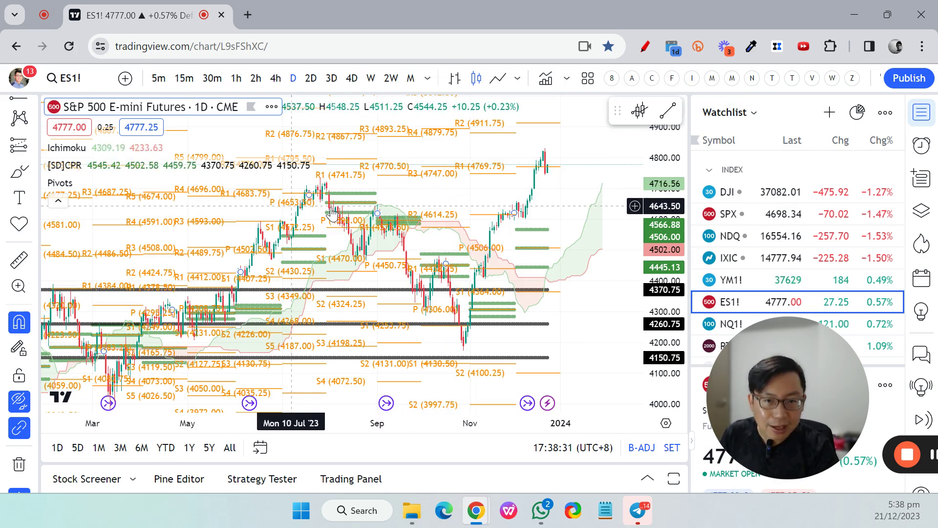
Set the Pivots indicator's number of pivots back to 2 and hide its prices, keeping the labels shown.
drag(464, 195, 495, 194)
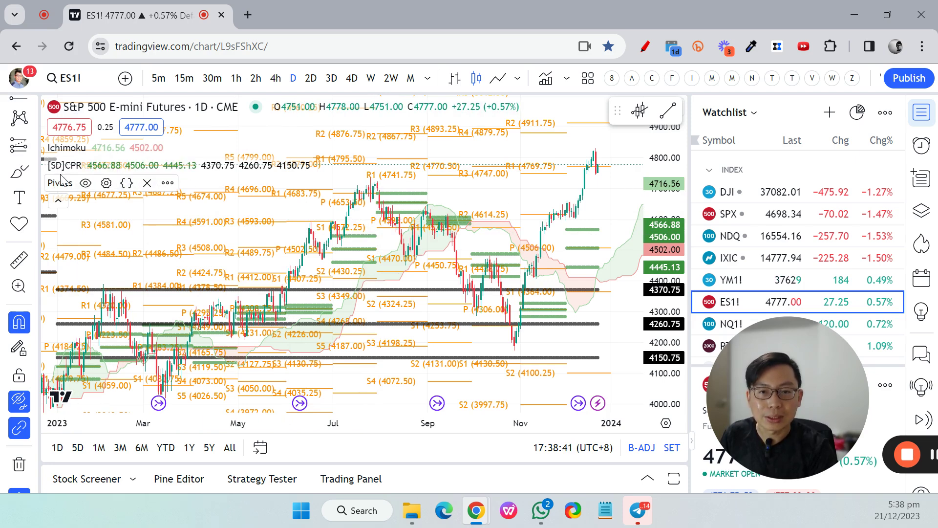
click(107, 184)
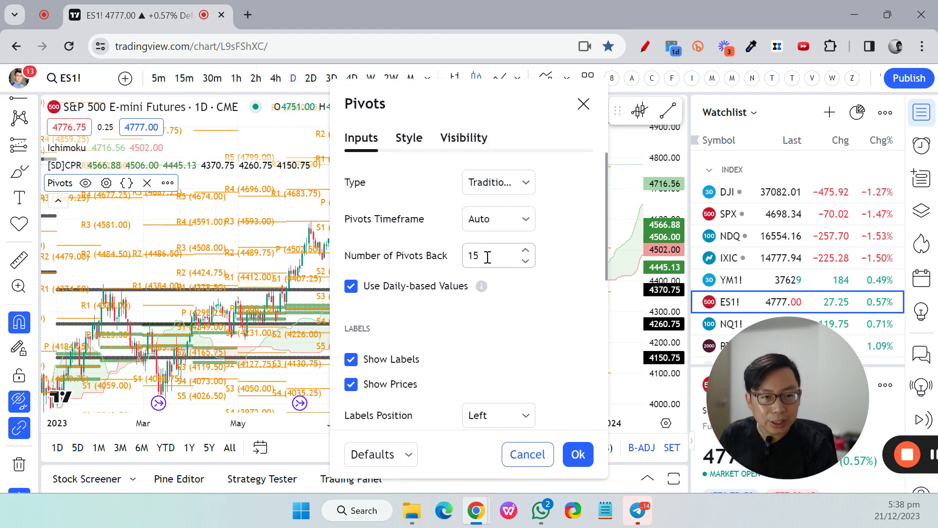
drag(487, 257, 461, 258)
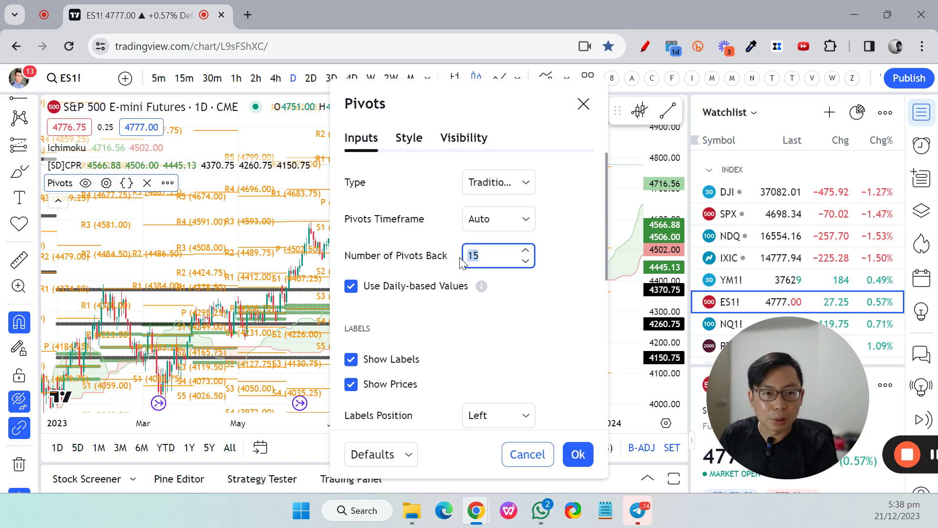
text(2)
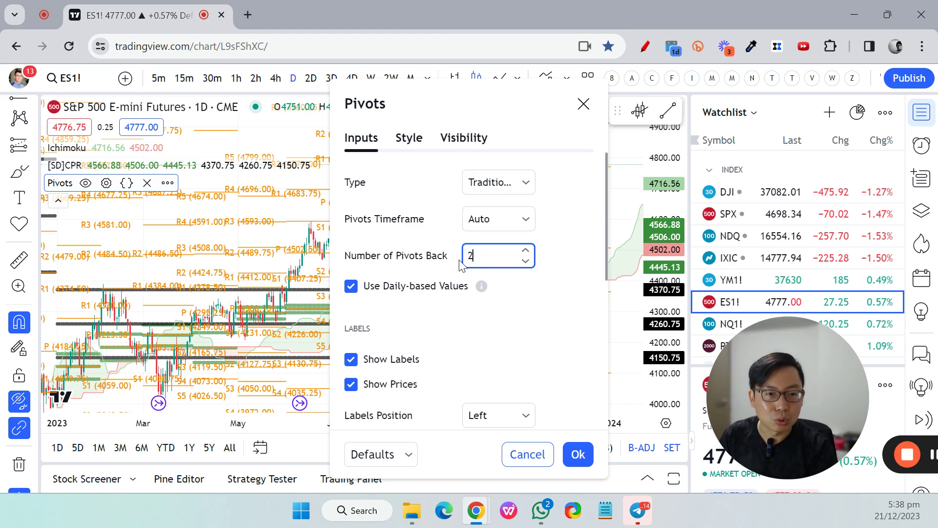
scroll(390, 326, down, 2)
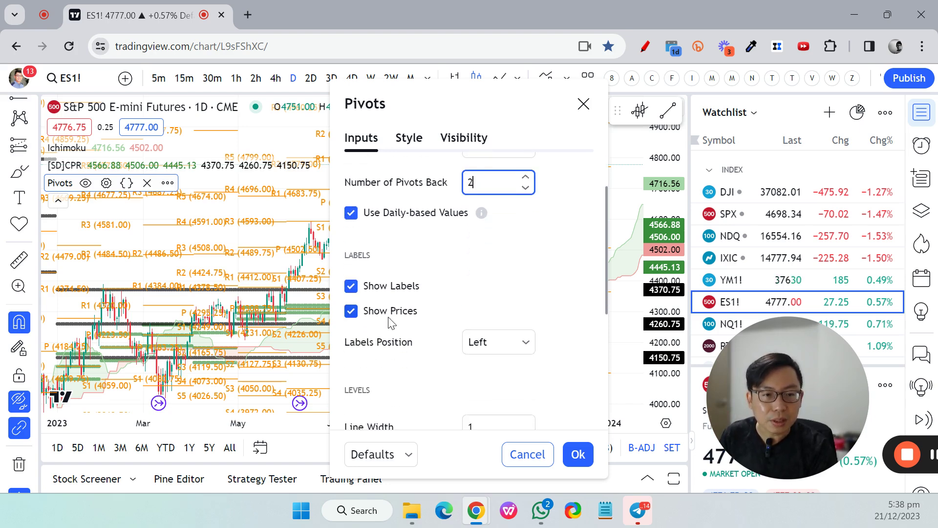
click(350, 313)
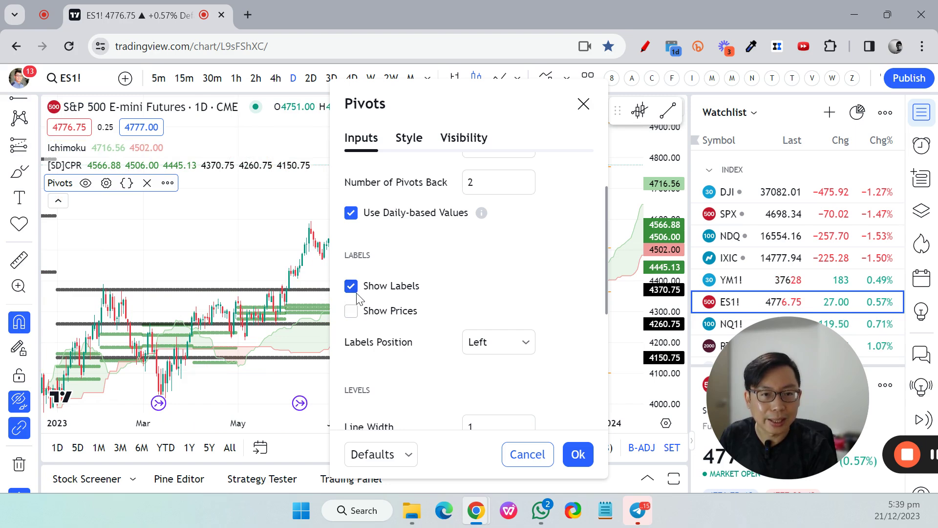
Disable the S4, S5, R4 and R5 levels of the Pivots indicator.
drag(479, 98, 304, 125)
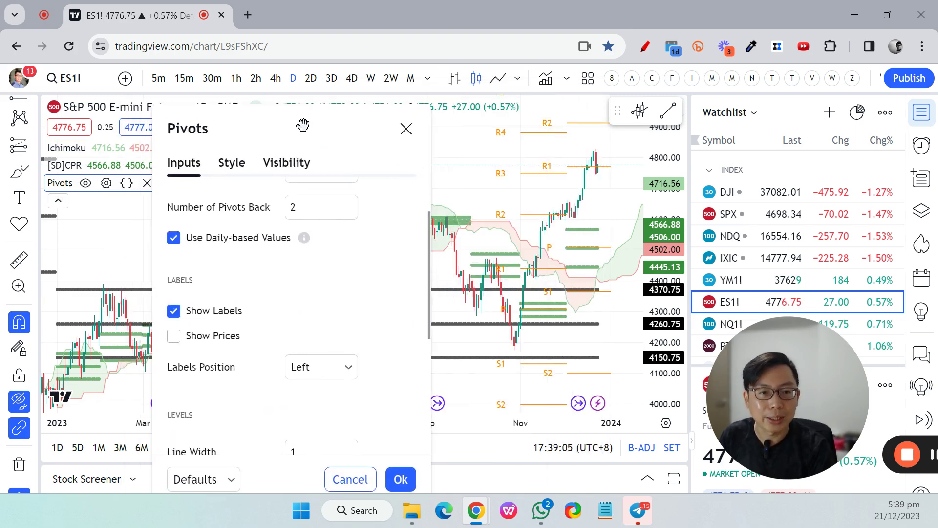
drag(303, 124, 423, 135)
scroll(408, 252, up, 2)
scroll(410, 257, down, 2)
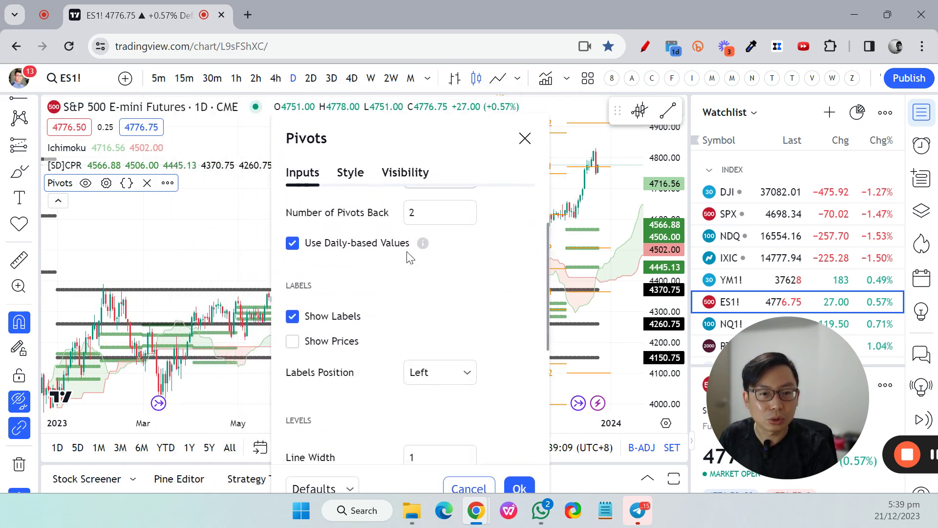
scroll(410, 257, down, 5)
drag(390, 134, 422, 90)
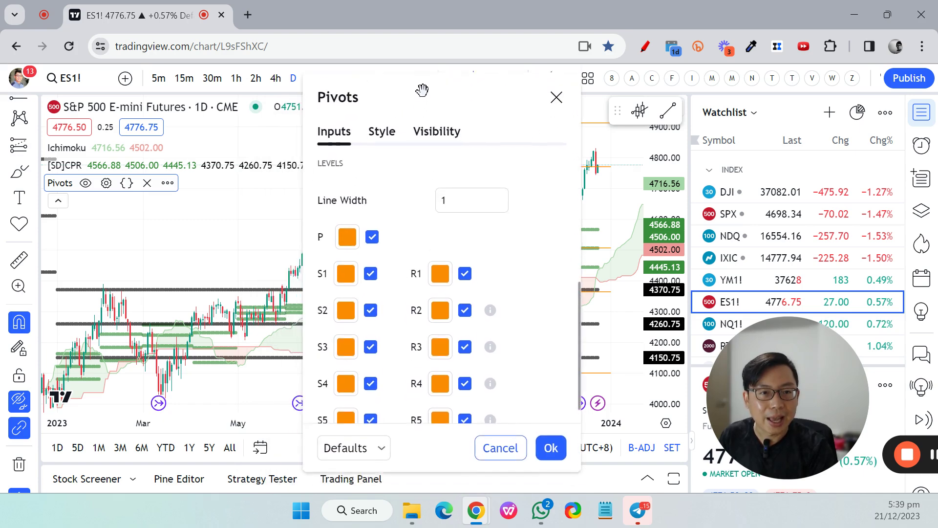
scroll(391, 282, down, 2)
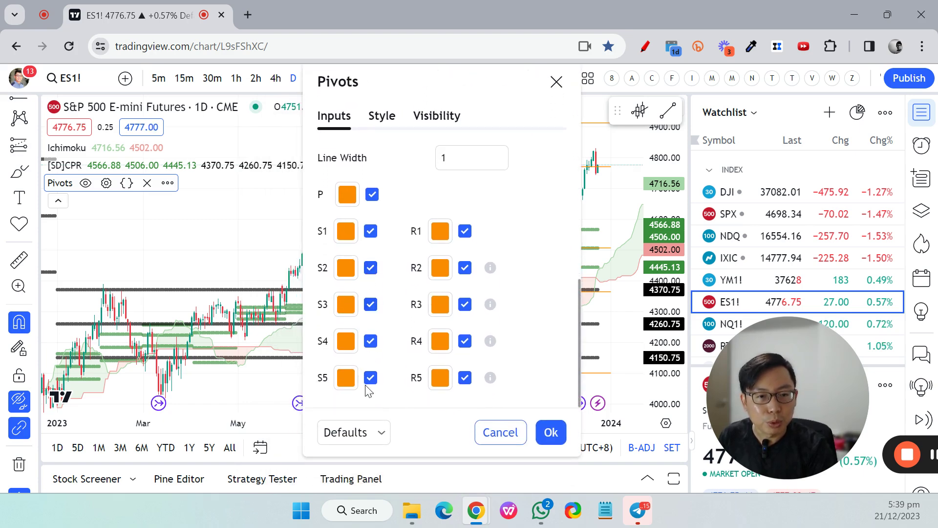
click(371, 341)
click(370, 378)
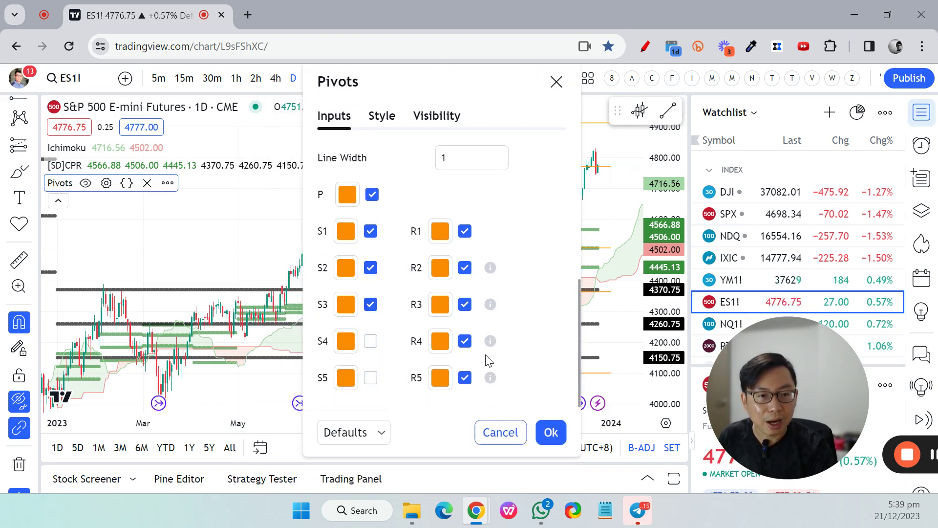
click(465, 341)
click(465, 379)
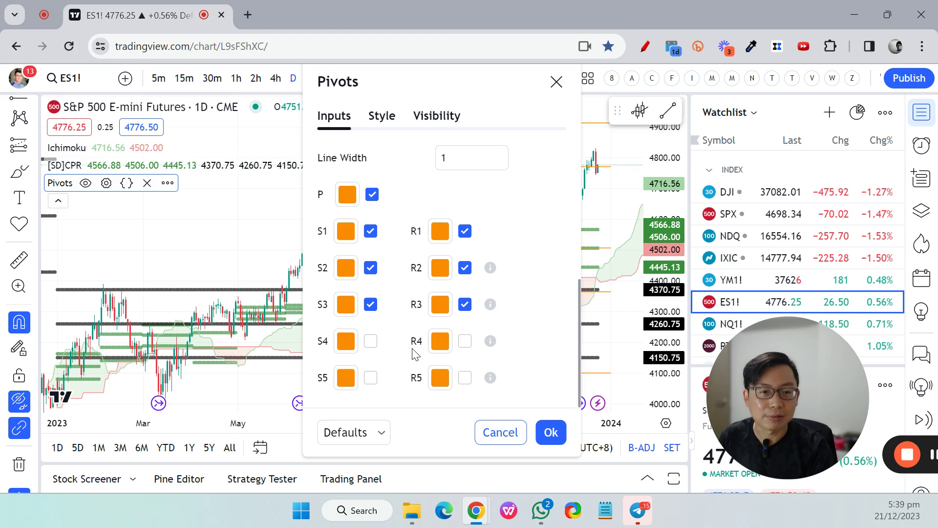
Set the Pivots line width to 2, keep the orange level colours and apply the settings.
click(345, 198)
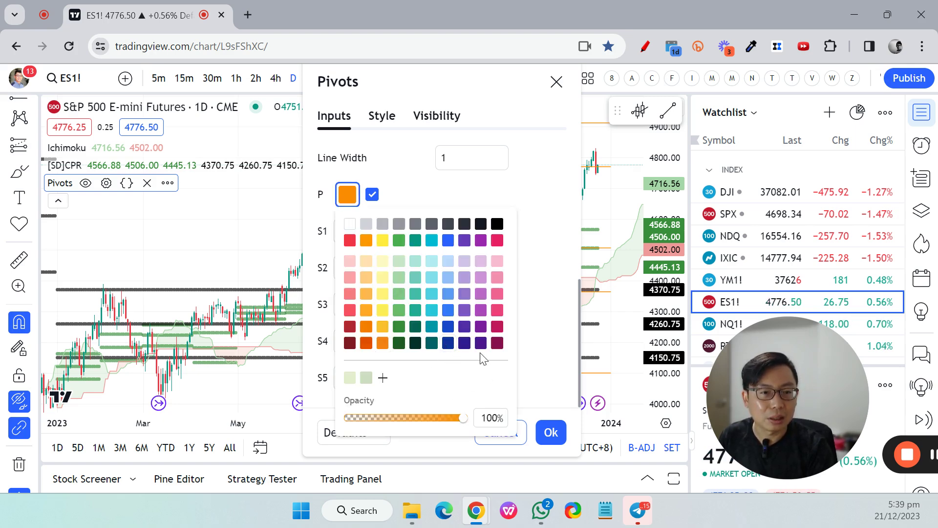
click(437, 186)
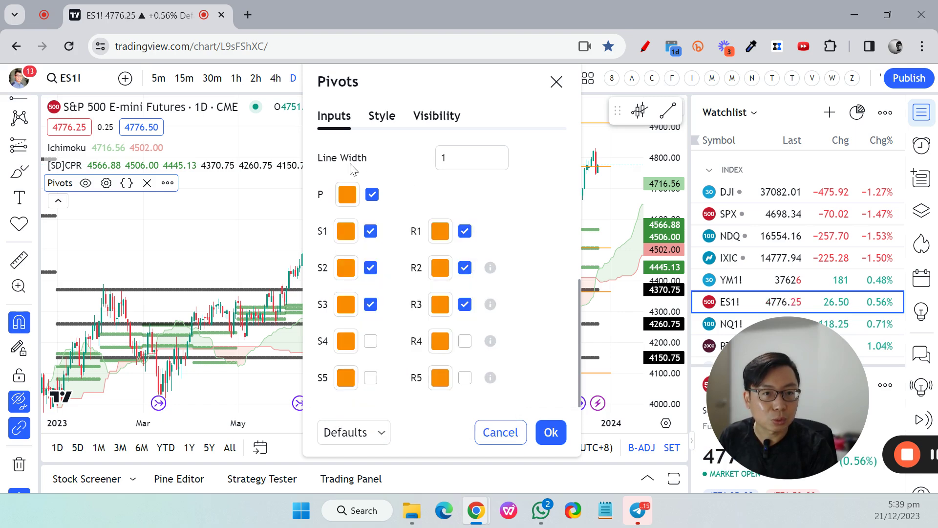
click(439, 156)
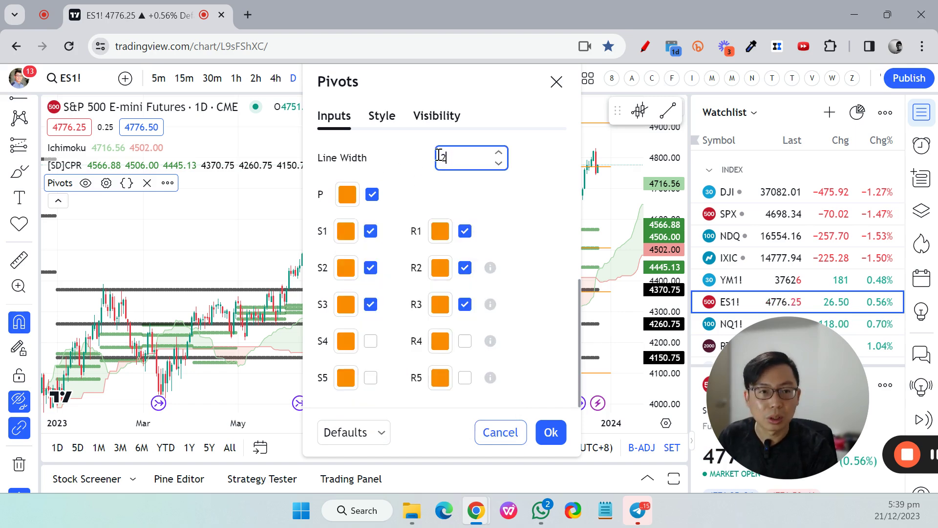
text(2)
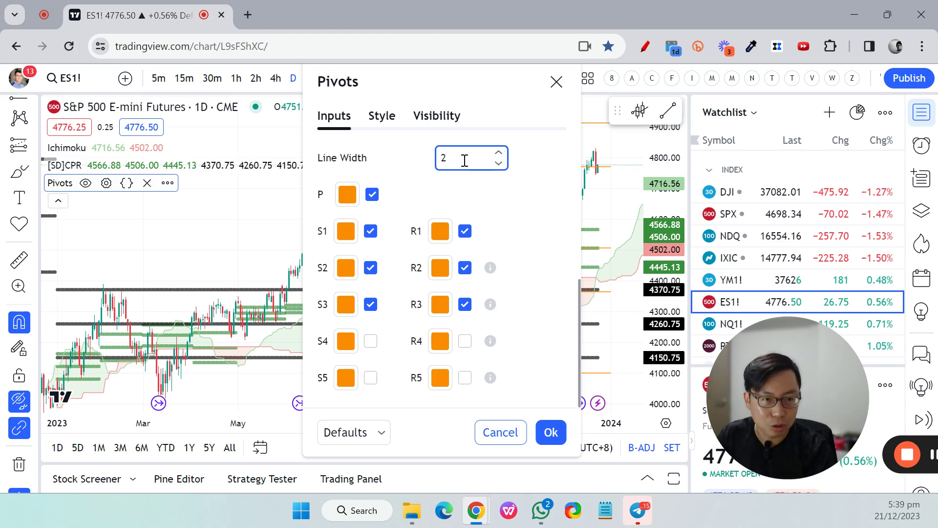
click(550, 432)
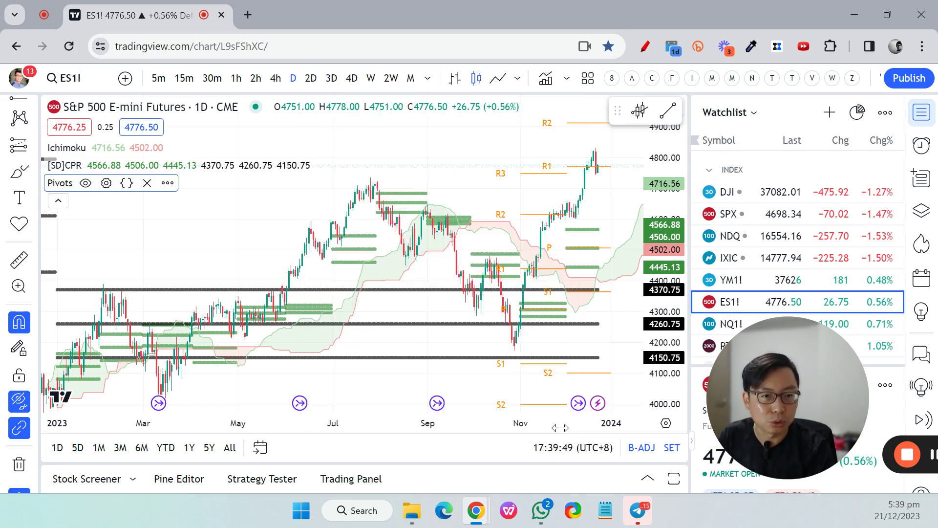
Search the indicator library for "pivot" and add a second Pivot Points Standard indicator to the chart.
scroll(454, 150, up, 3)
scroll(454, 150, up, 2)
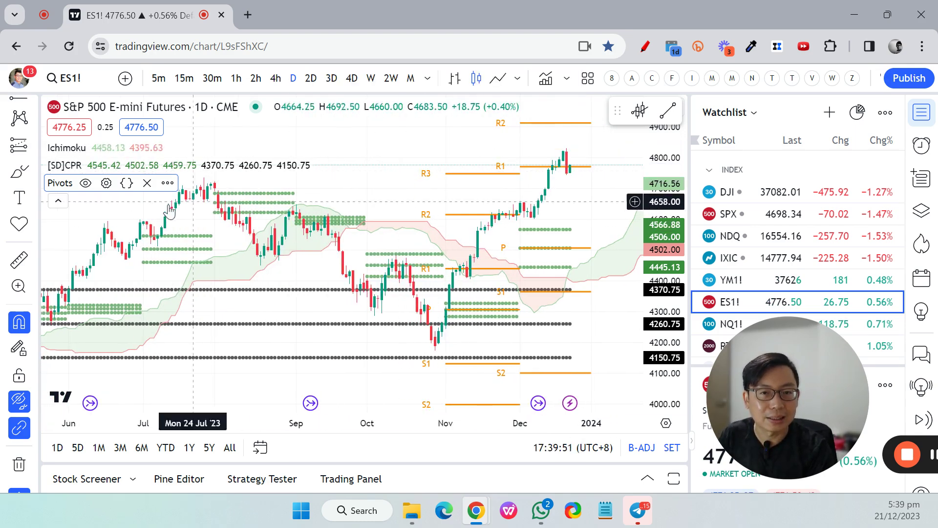
drag(585, 199, 542, 223)
scroll(542, 223, down, 3)
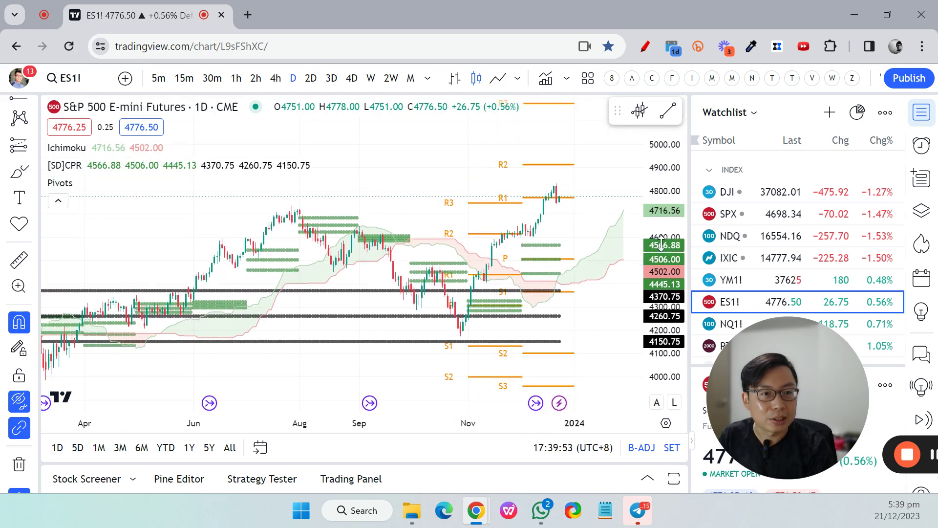
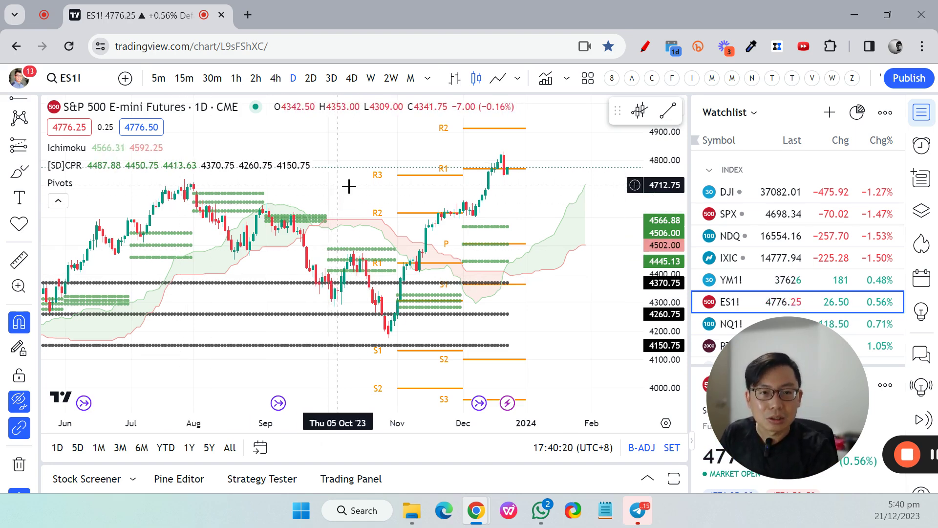
drag(337, 184, 365, 187)
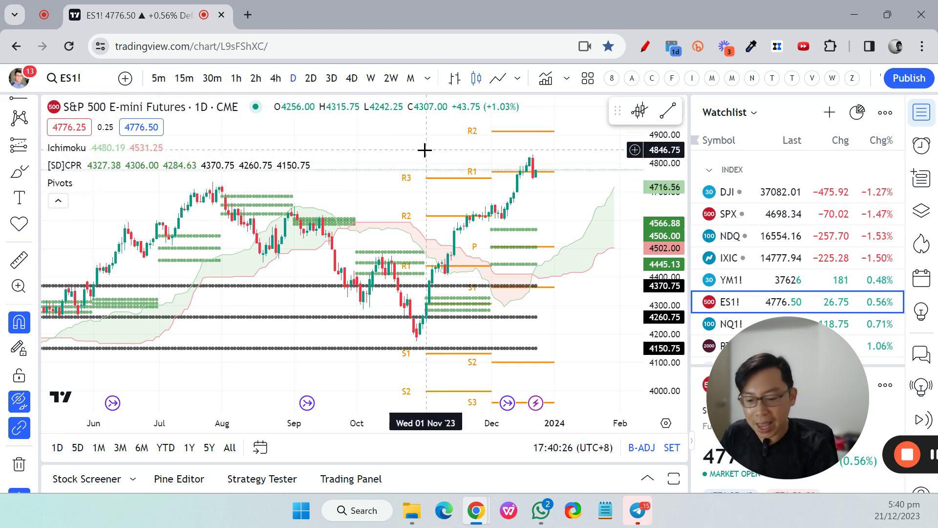
key(slash)
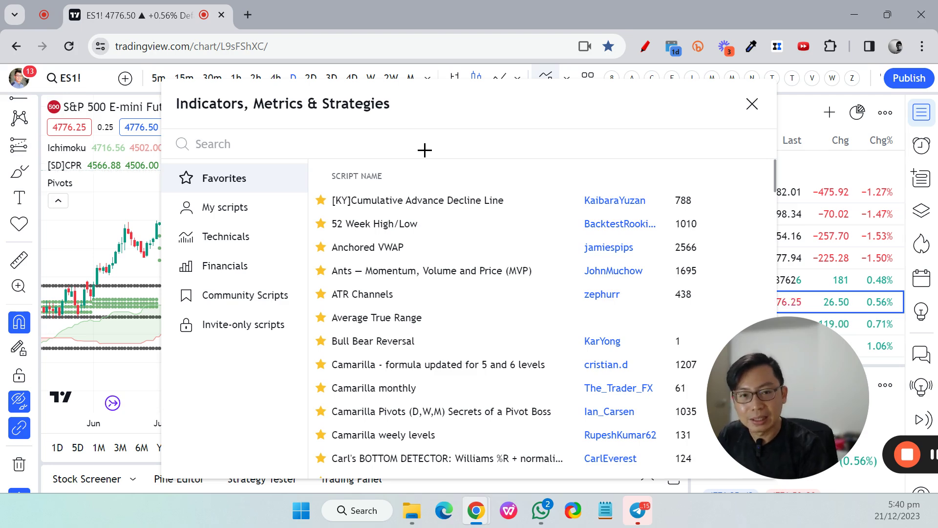
text(pivot)
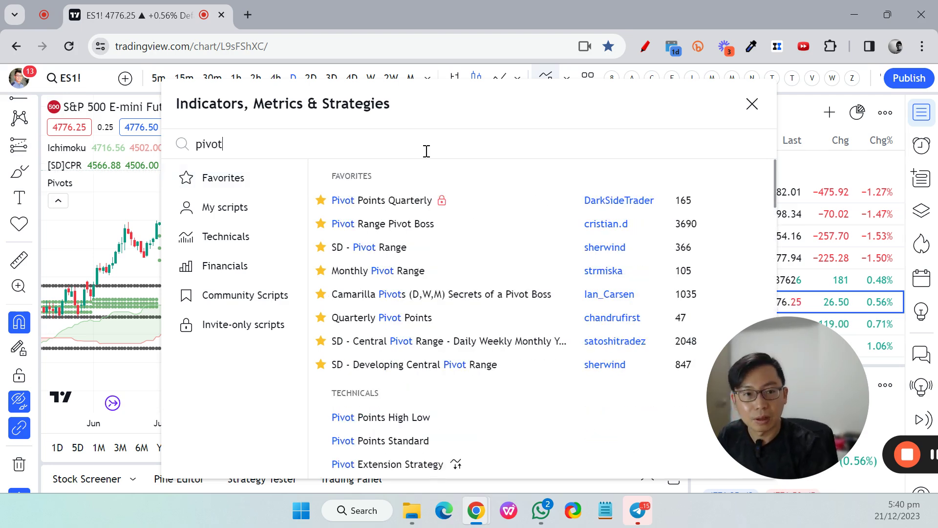
click(410, 441)
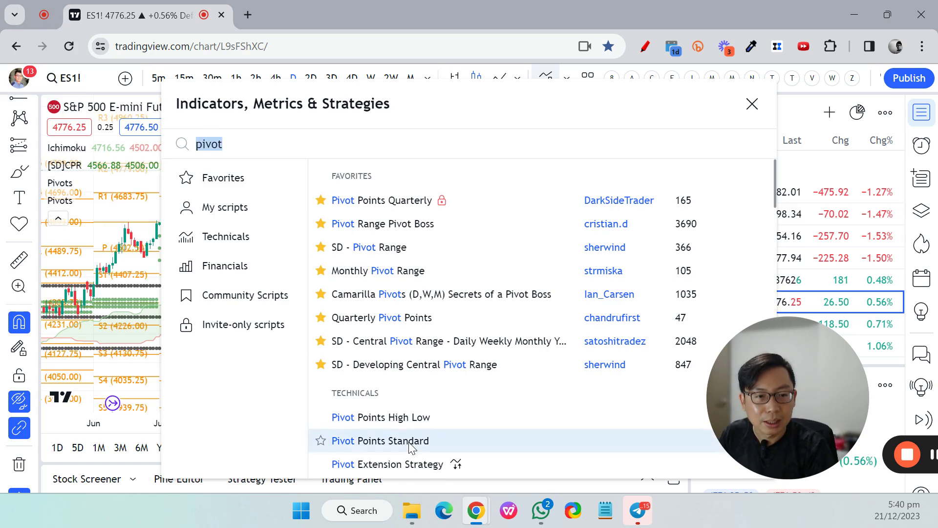
click(752, 104)
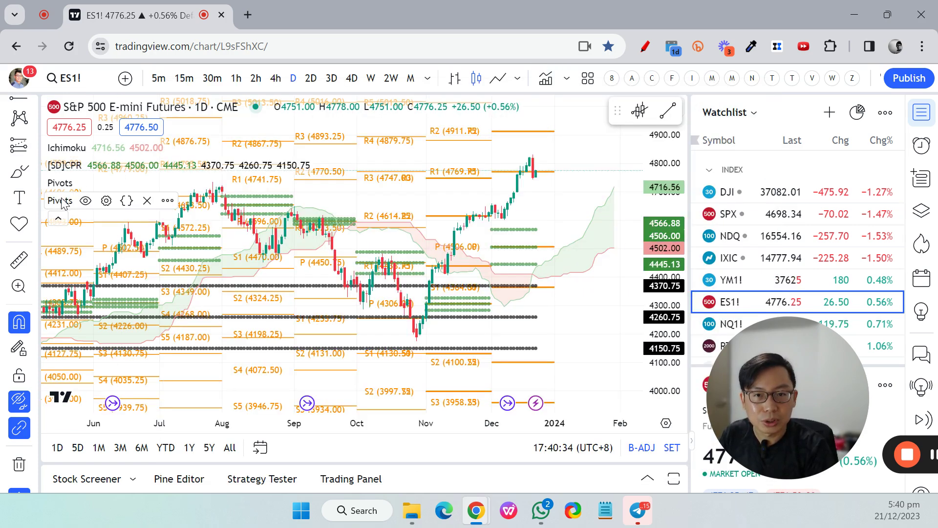
Set the second Pivots indicator's type to Camarilla and its number of pivots back to 2.
click(106, 201)
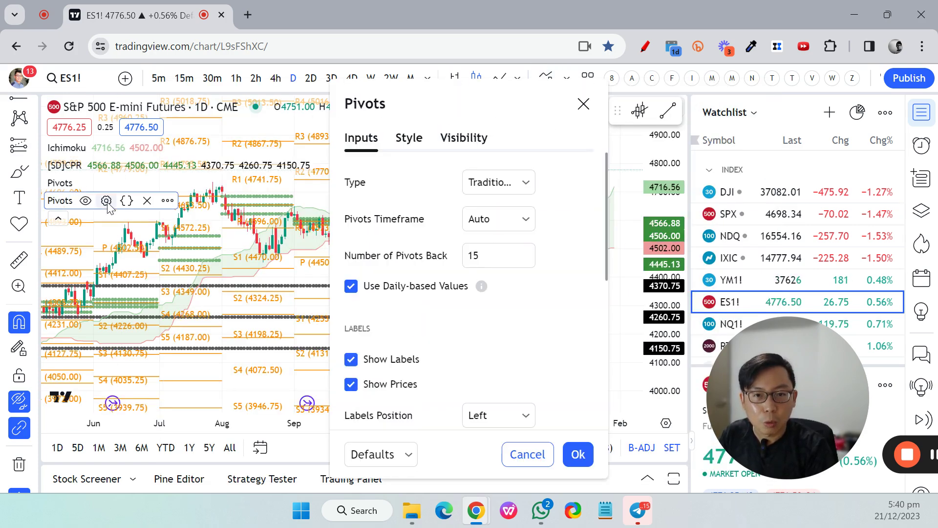
click(498, 187)
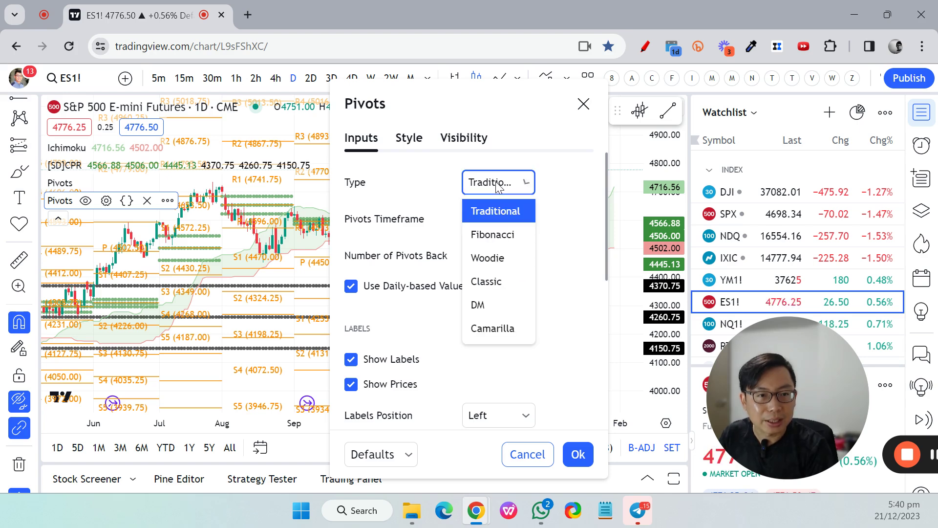
click(492, 329)
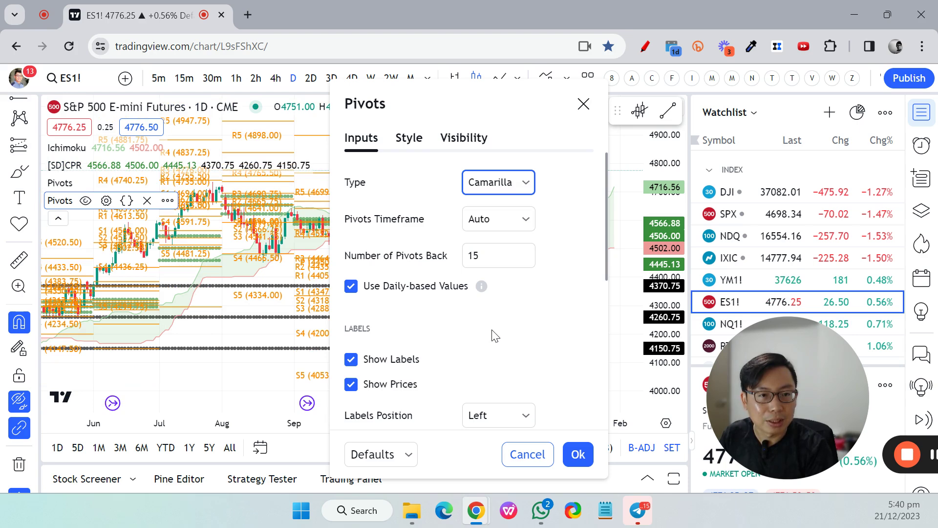
drag(487, 256, 464, 255)
text(2)
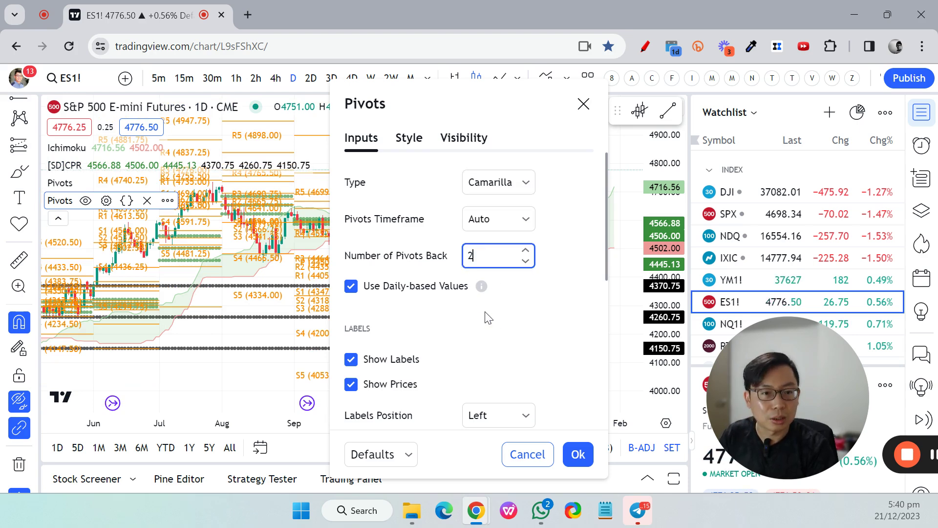
Hide the labels and prices of the Camarilla pivots and set their line width to 2.
scroll(484, 323, down, 2)
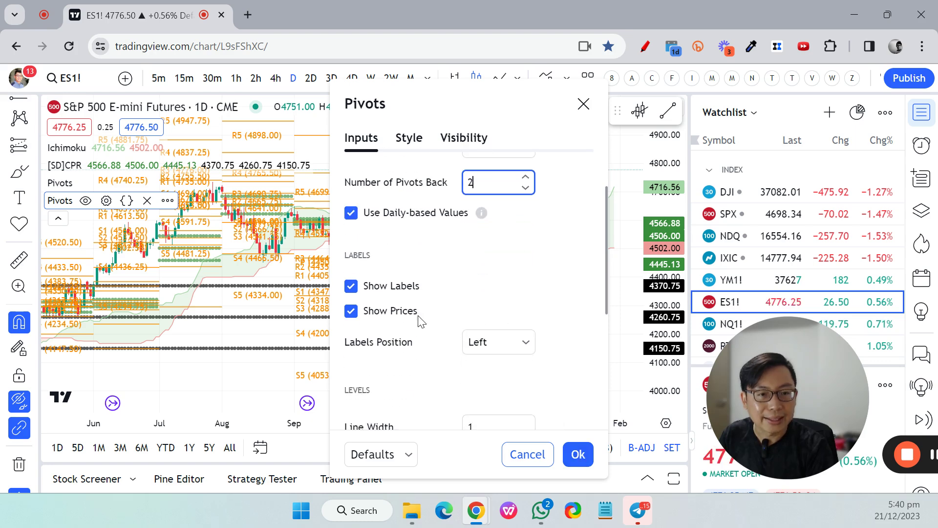
click(351, 286)
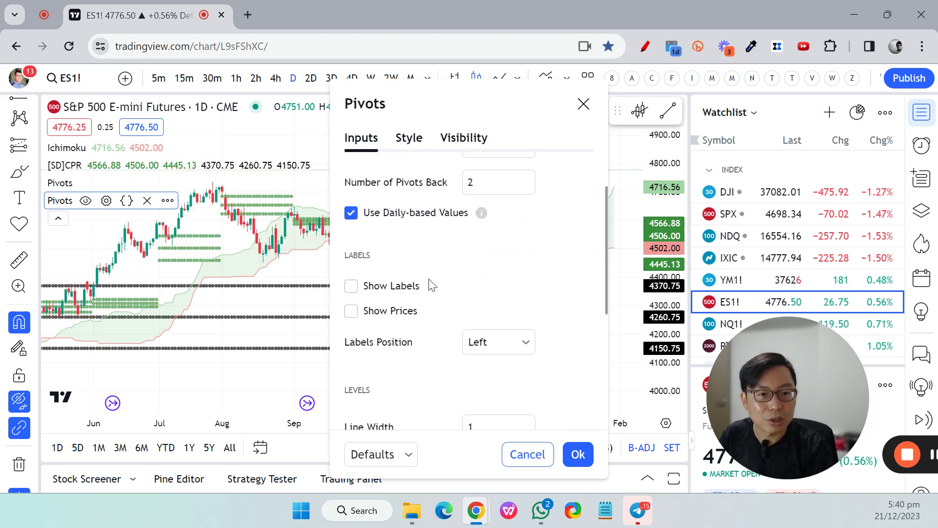
scroll(423, 283, down, 5)
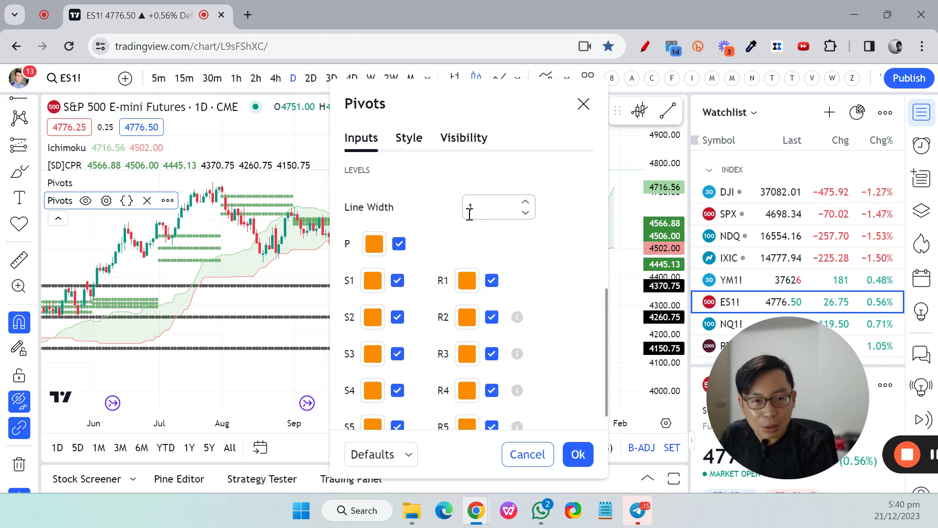
double_click(479, 207)
text(2)
click(437, 214)
Disable the P, S1, S2, S5, R1, R2 and R5 levels of the Camarilla pivots, leaving only S3, S4, R3 and R4.
scroll(434, 215, down, 1)
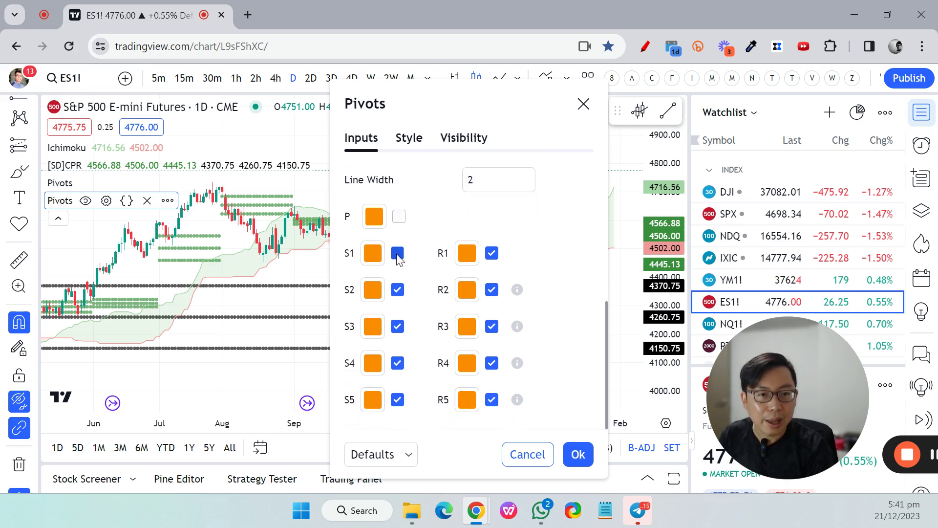
click(398, 290)
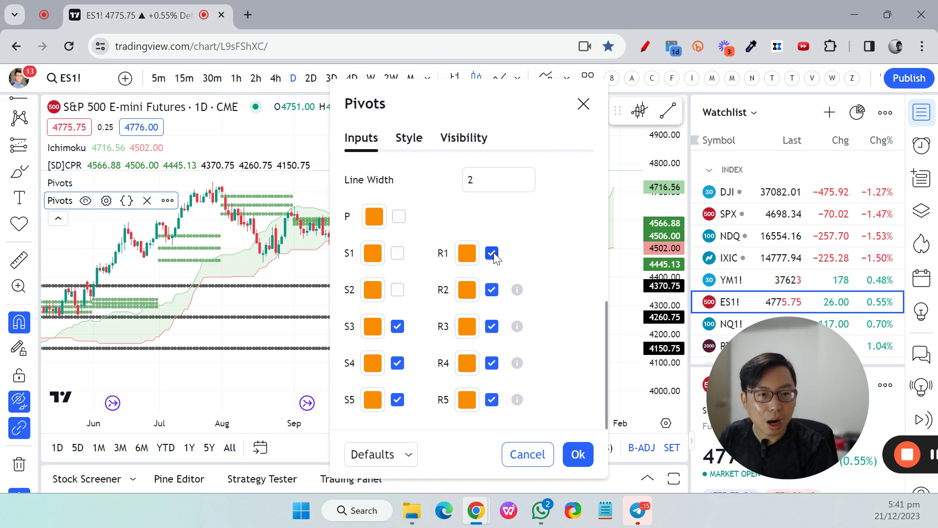
click(492, 290)
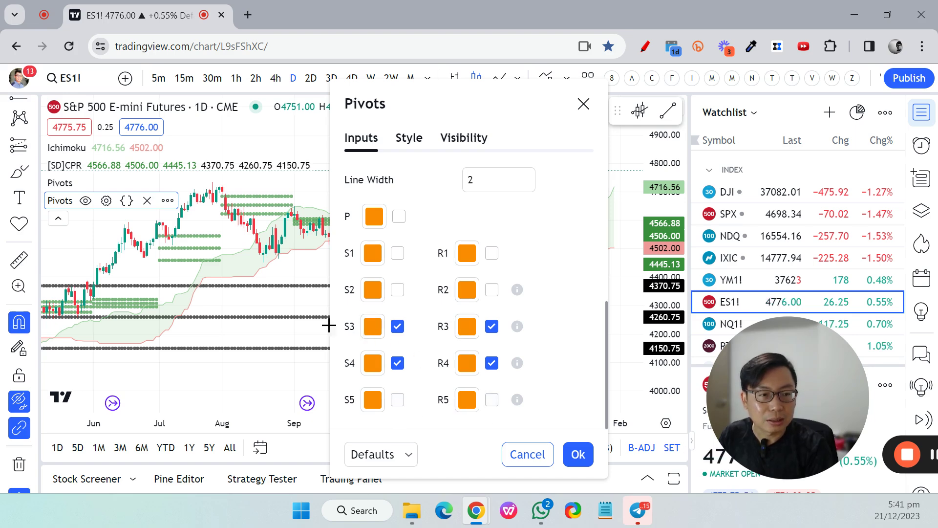
Set the colour of the Camarilla S3 and R3 levels to the bright pink from the palette.
click(374, 328)
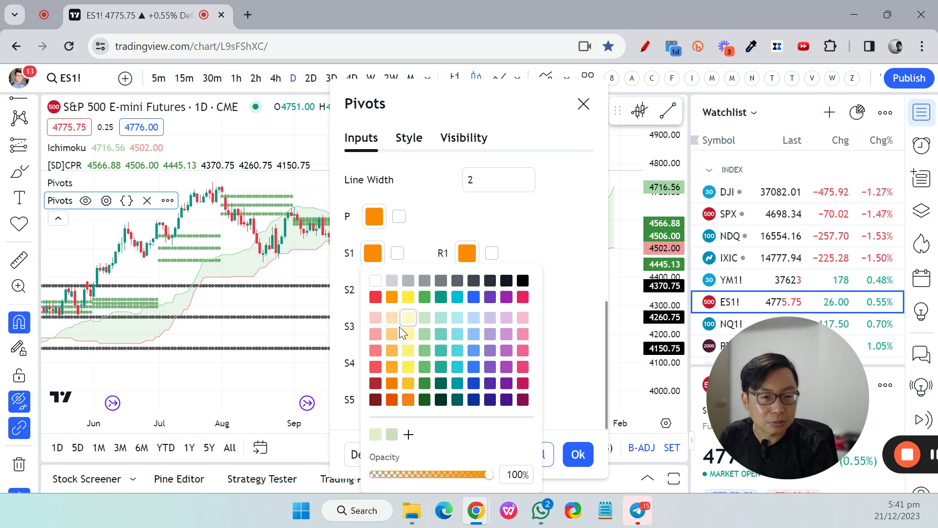
click(441, 317)
click(522, 318)
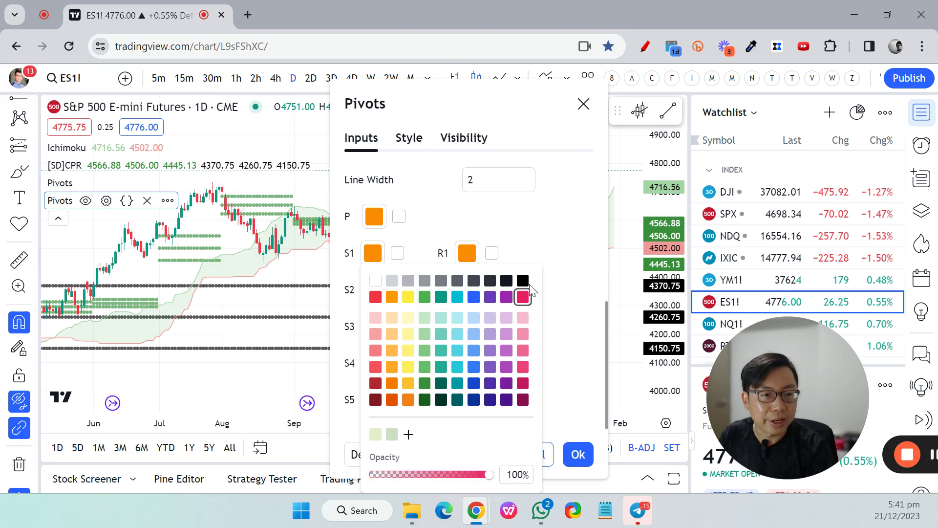
click(545, 266)
click(467, 327)
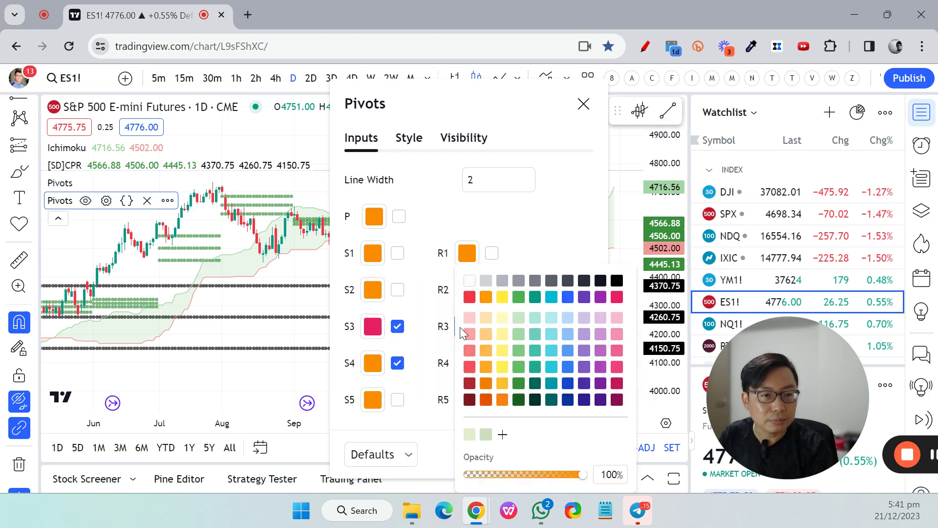
click(615, 298)
click(577, 245)
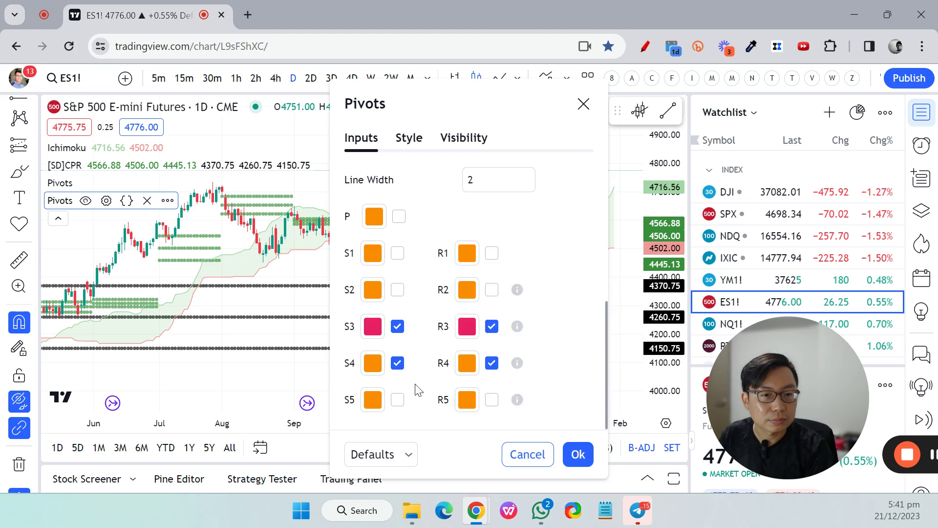
Set the colour of the Camarilla S4 and R4 levels to dark green and apply the pivot settings.
click(372, 364)
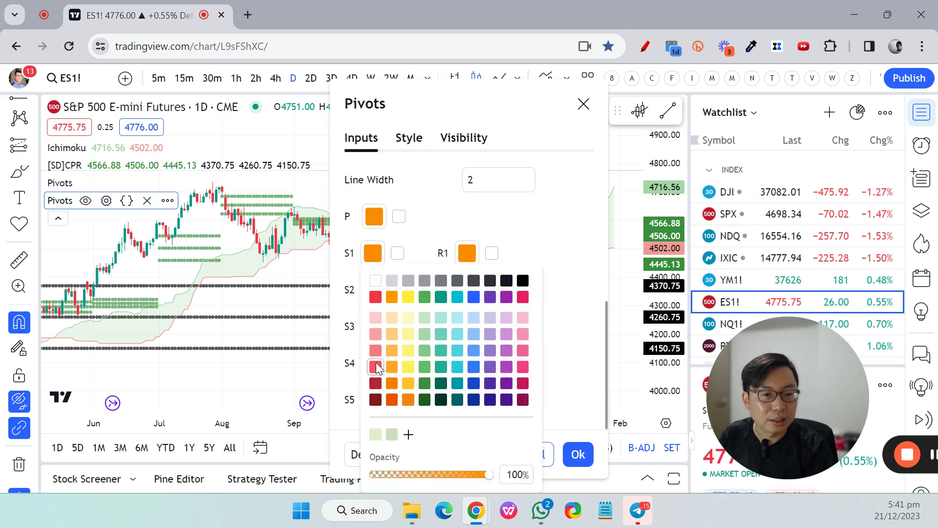
click(424, 384)
click(467, 363)
click(467, 364)
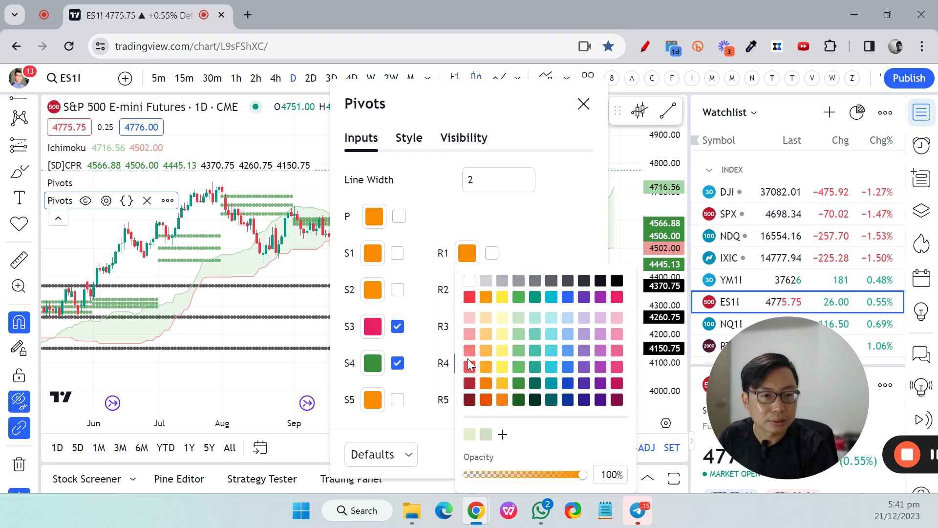
click(520, 383)
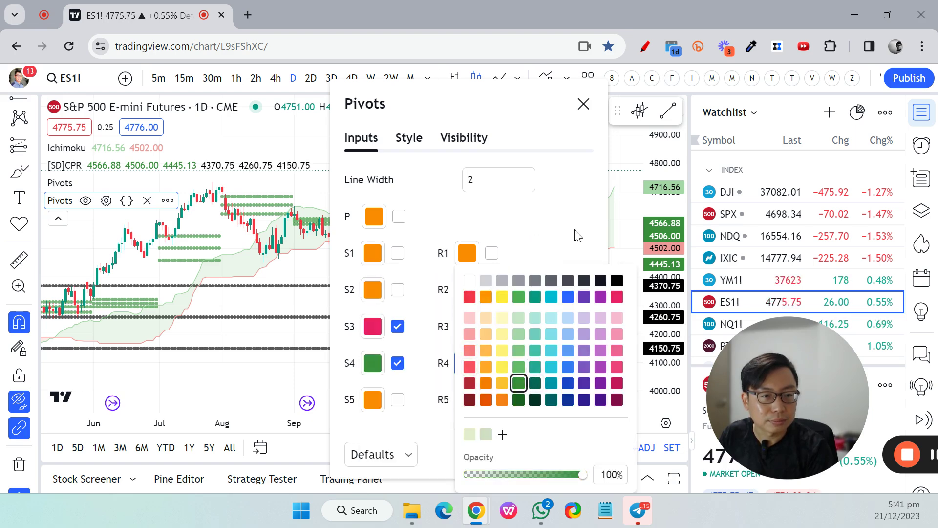
click(576, 237)
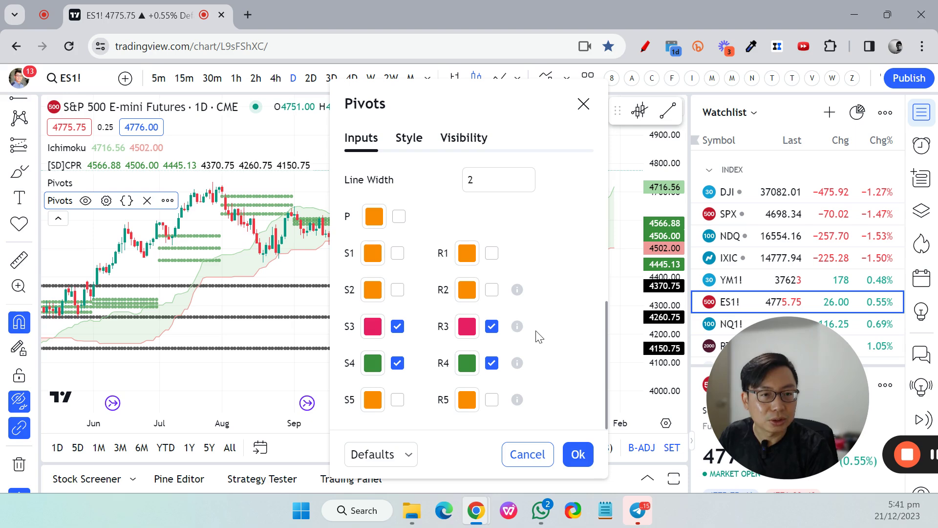
scroll(538, 338, up, 5)
scroll(535, 326, down, 5)
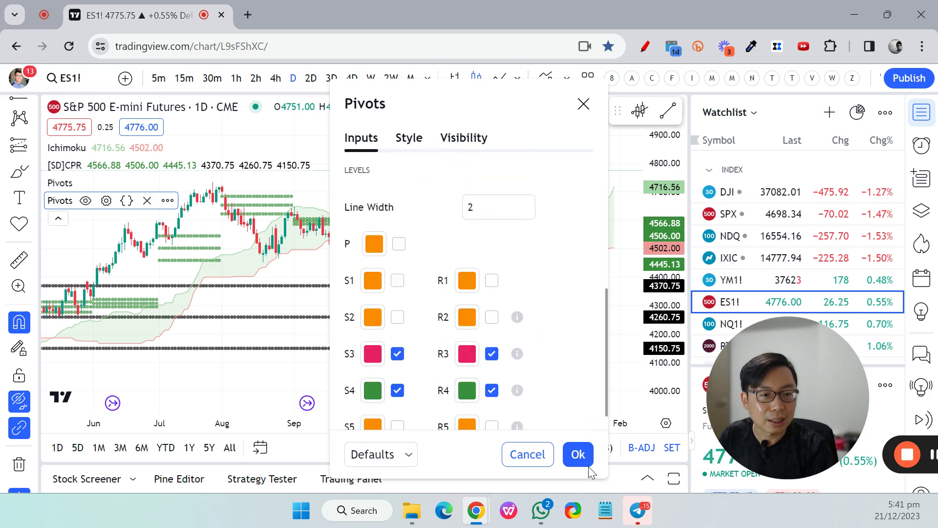
click(581, 454)
Examine the Camarilla levels alongside the traditional pivots, CPR and Ichimoku cloud on the daily chart from July to December.
scroll(562, 210, up, 5)
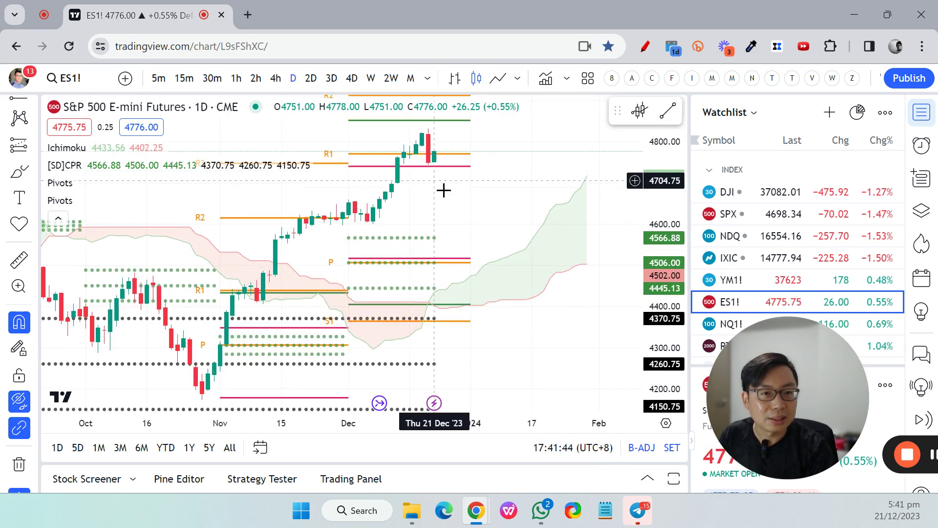
drag(434, 183, 465, 168)
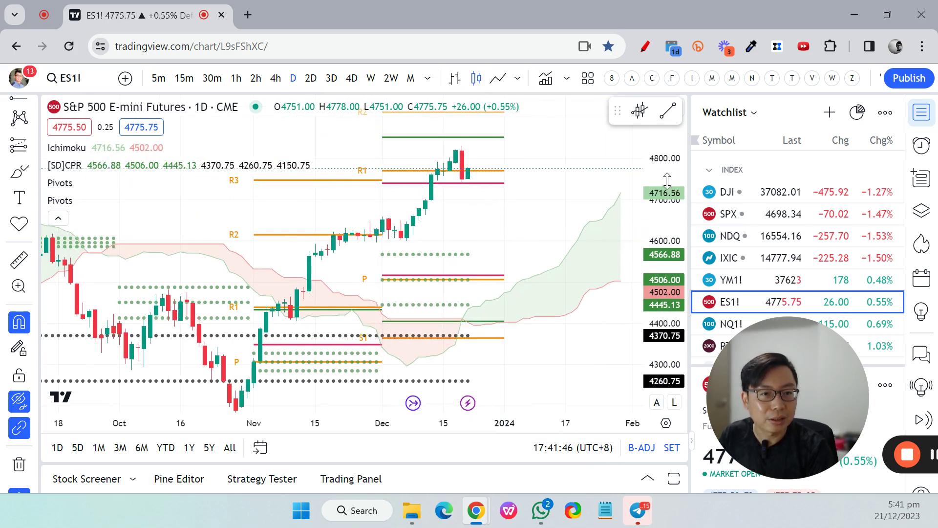
double_click(663, 195)
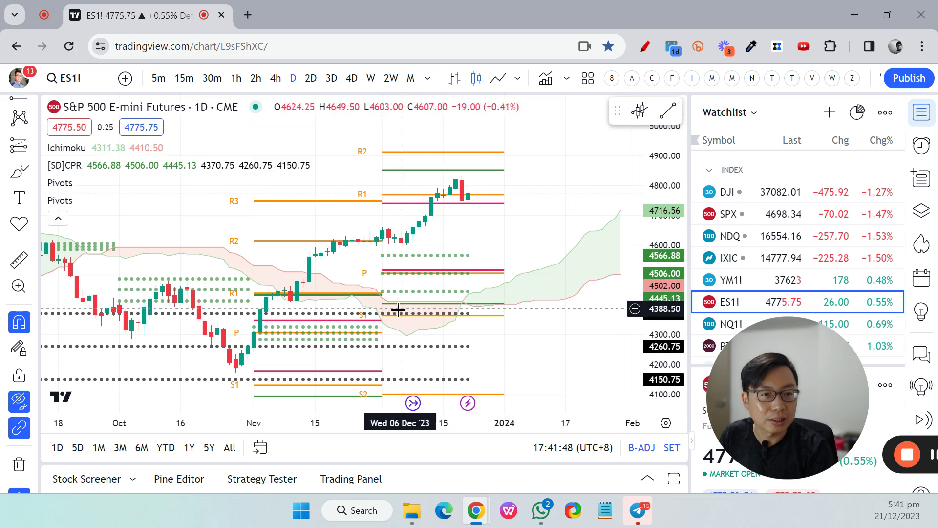
scroll(573, 283, down, 2)
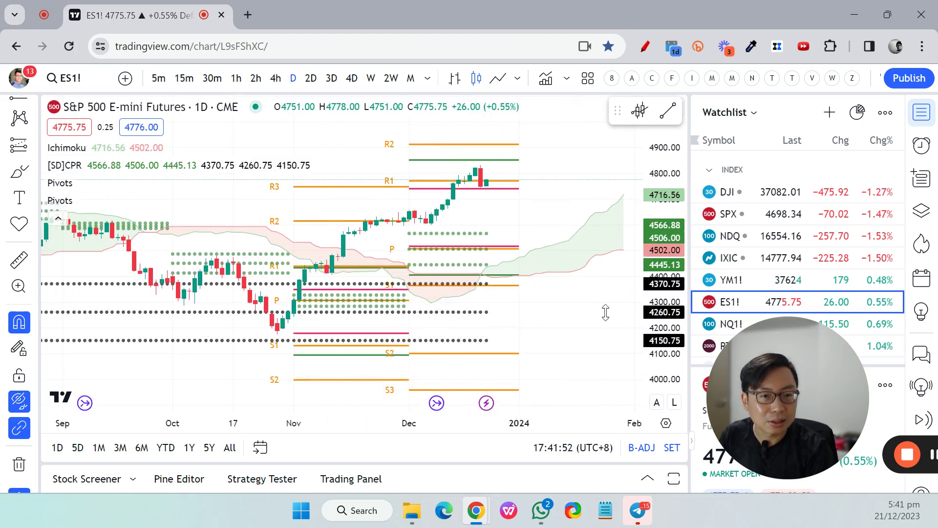
scroll(549, 227, down, 1)
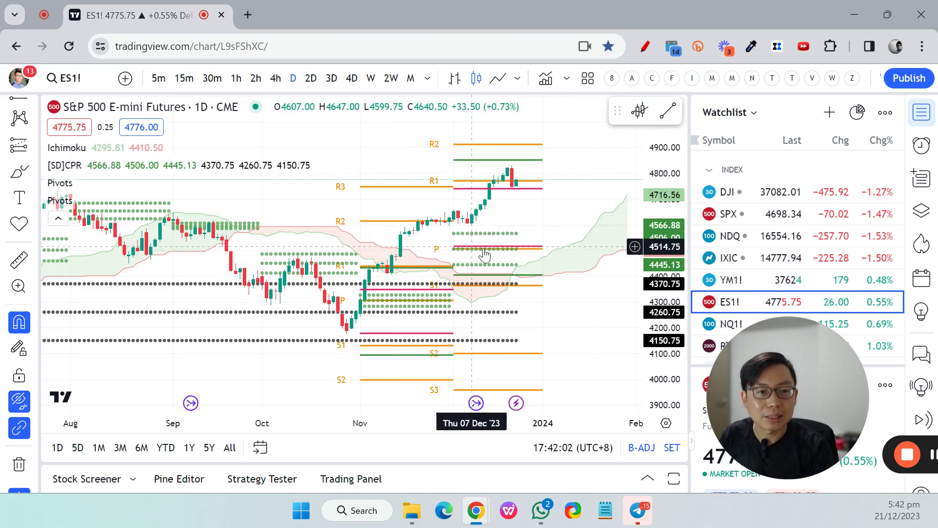
scroll(249, 293, down, 3)
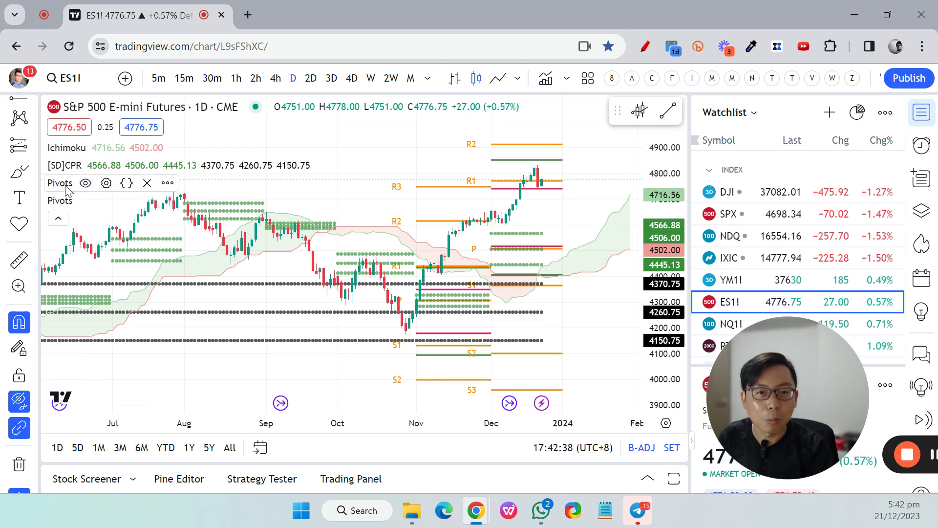
Collapse the list of indicators on the chart, leaving recent price action and the projected cloud in view.
click(59, 221)
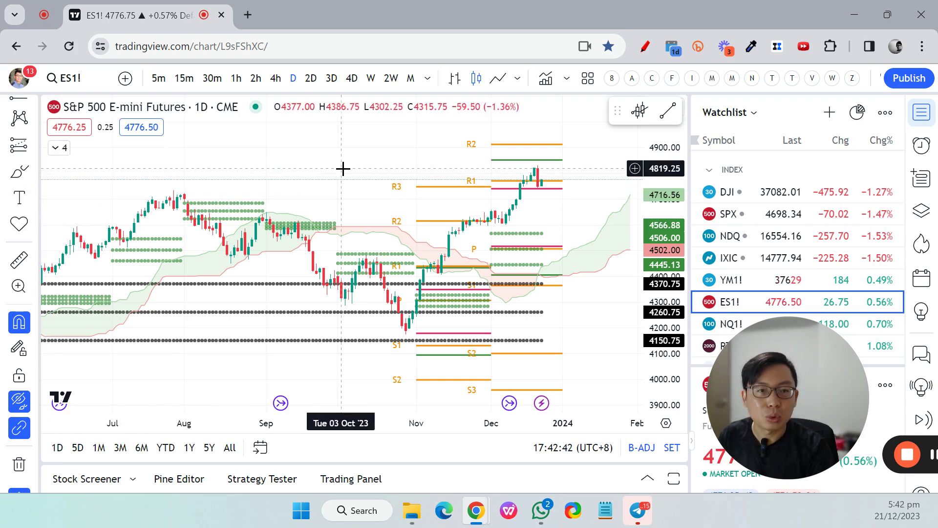
drag(341, 170, 272, 183)
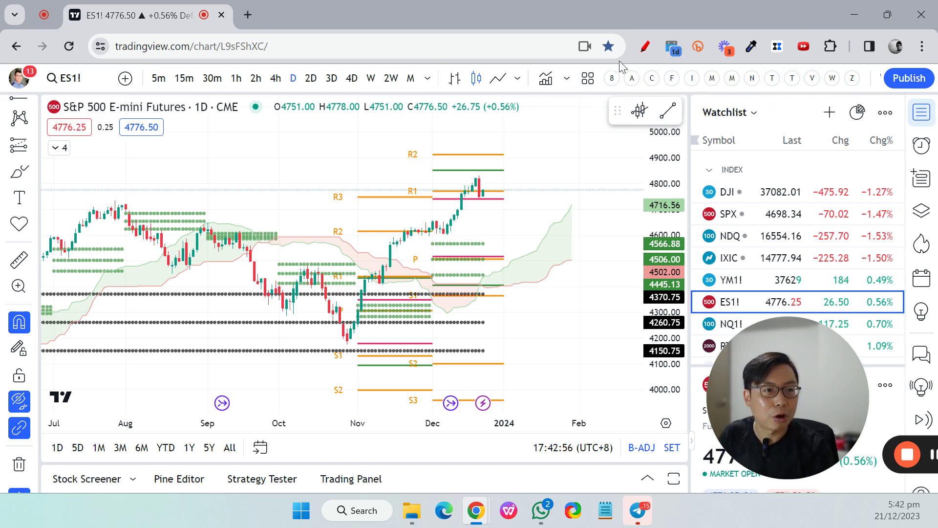
drag(566, 178, 582, 170)
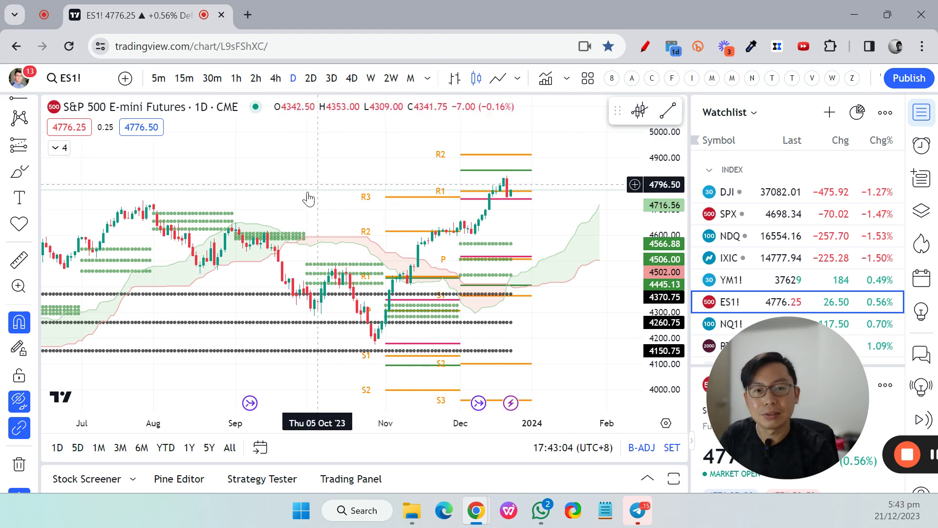
scroll(296, 173, left, 2)
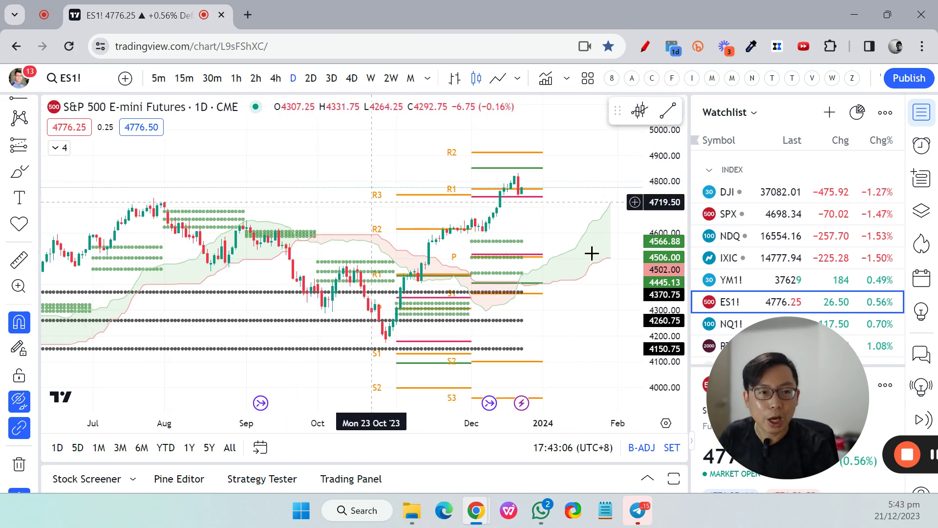